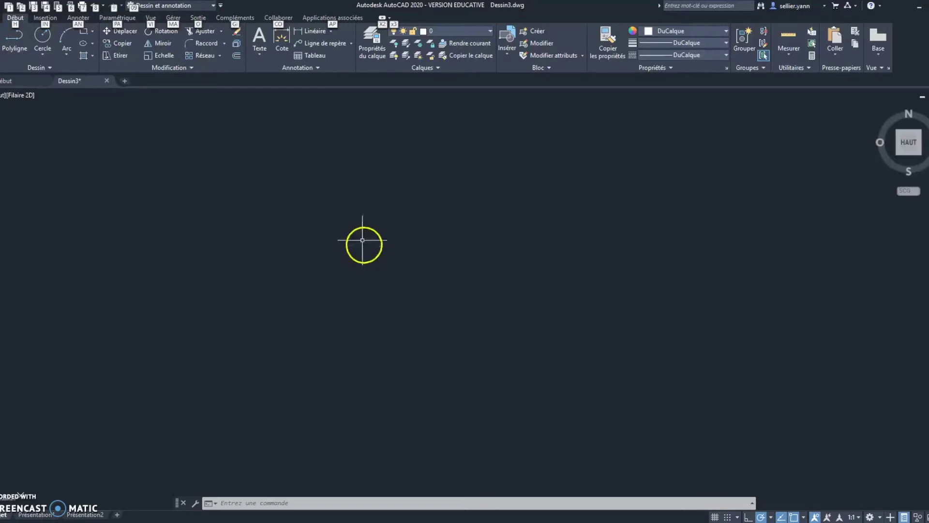
# Draw a trial circle at the drawing centre with a typed radius, inspect it, then delete it
pyautogui.click(44, 36)
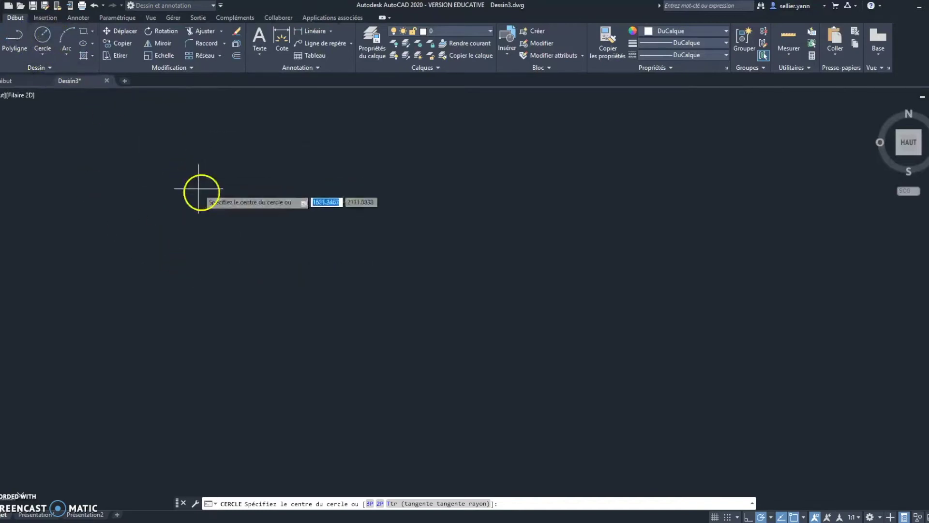
pyautogui.click(315, 261)
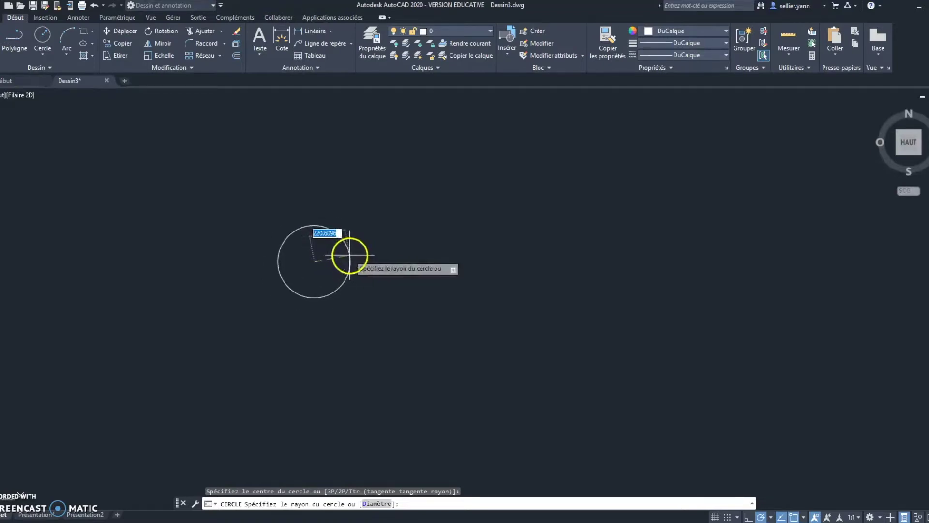
pyautogui.write('100')
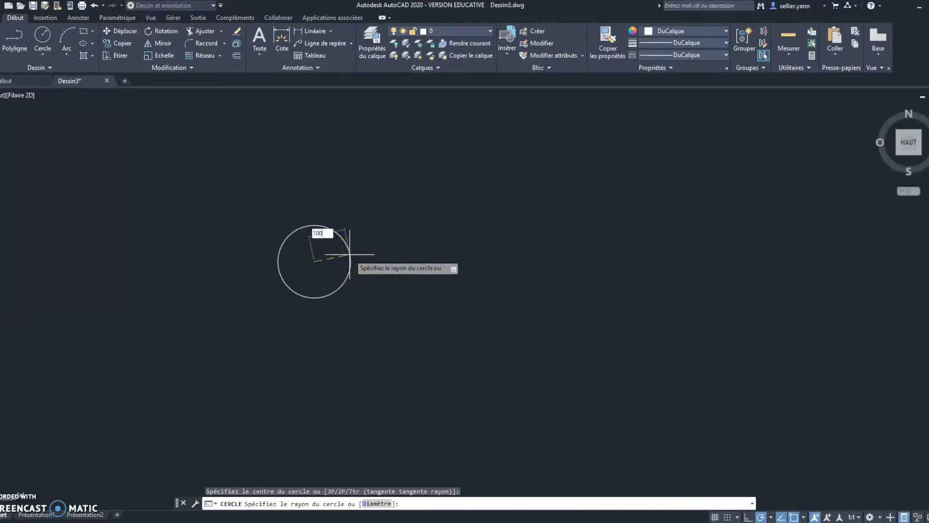
pyautogui.press('Return')
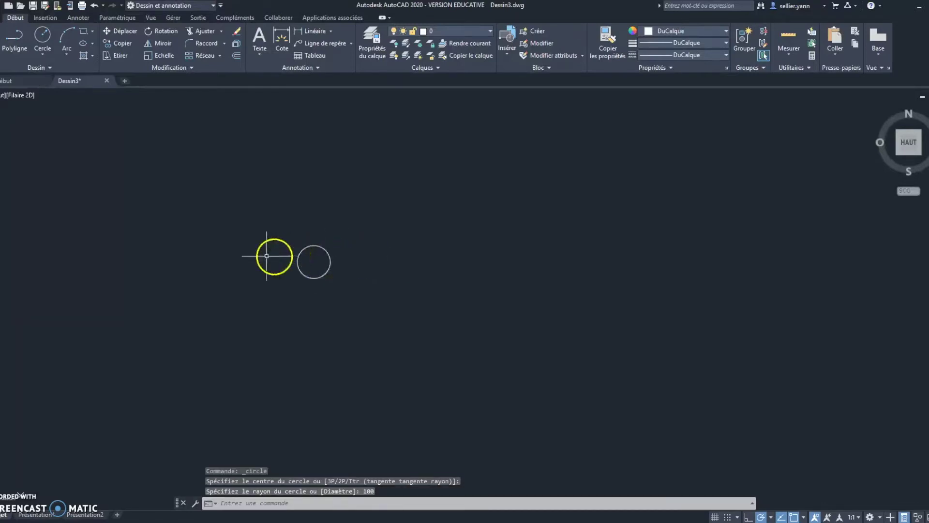
pyautogui.scroll(4, 279, 252)
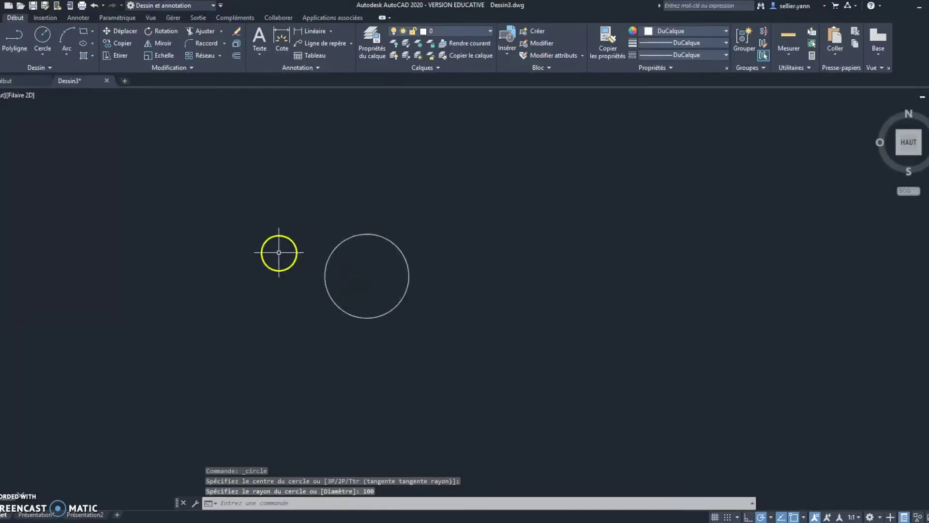
pyautogui.click(390, 239)
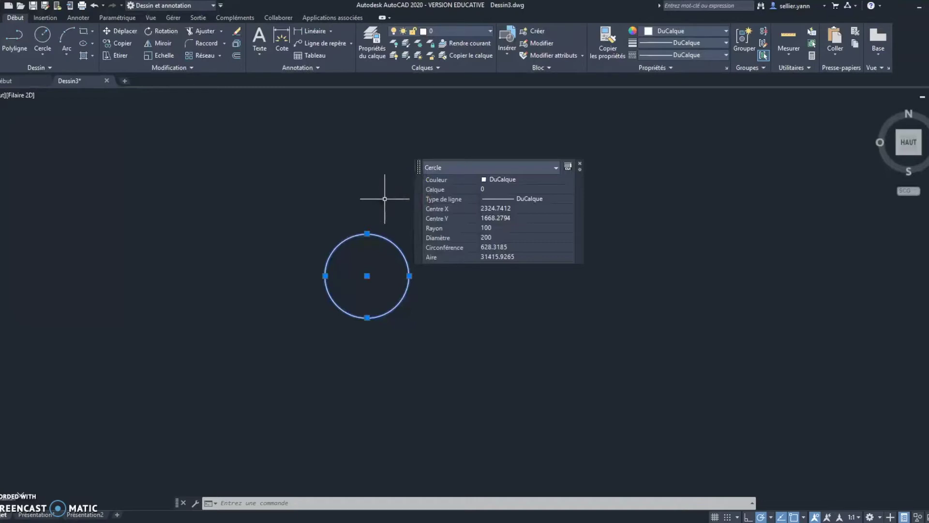
pyautogui.press('Escape')
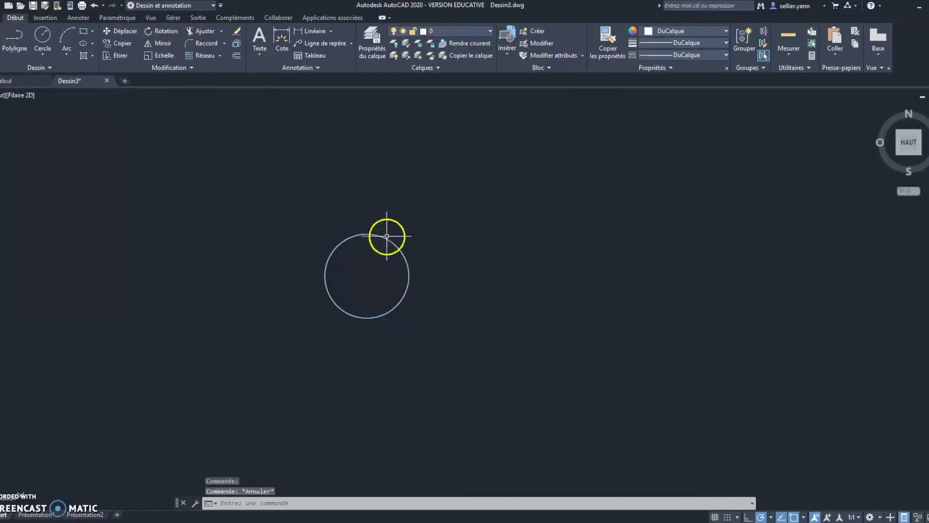
pyautogui.click(387, 238)
pyautogui.press('Delete')
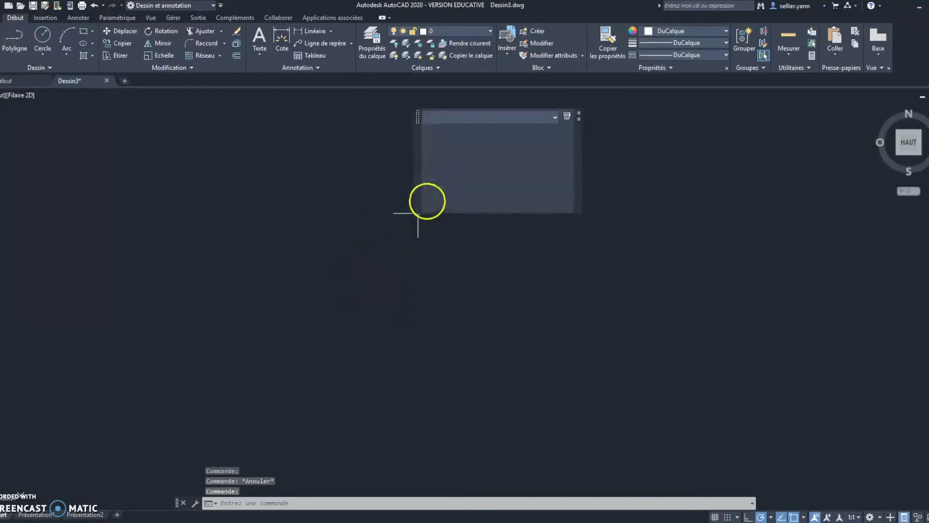
# Draw a two-point diameter circle, undo it, and browse the arc methods without drawing
pyautogui.click(42, 54)
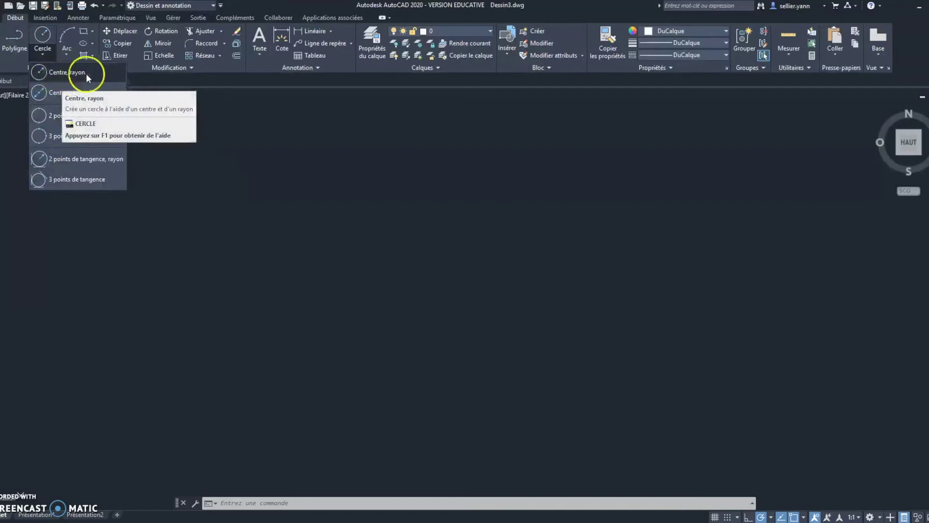
pyautogui.click(60, 116)
pyautogui.click(260, 271)
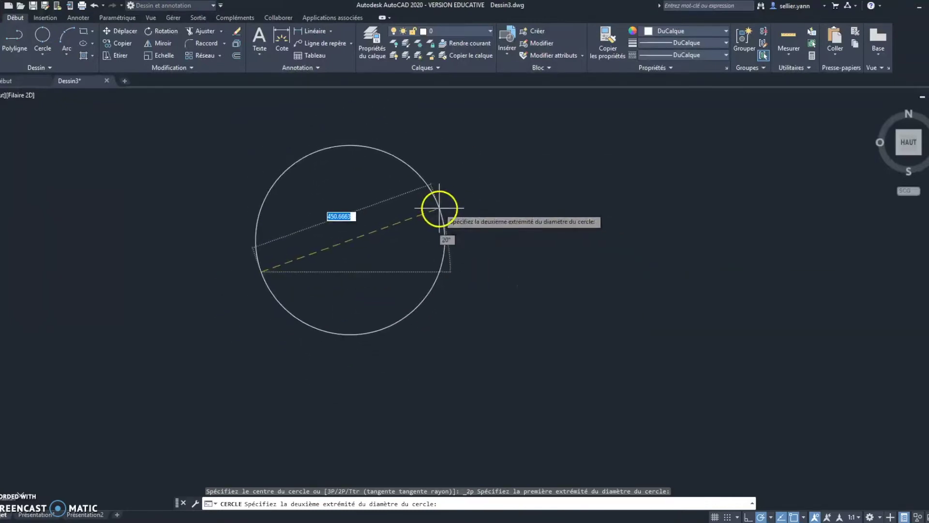
pyautogui.click(440, 208)
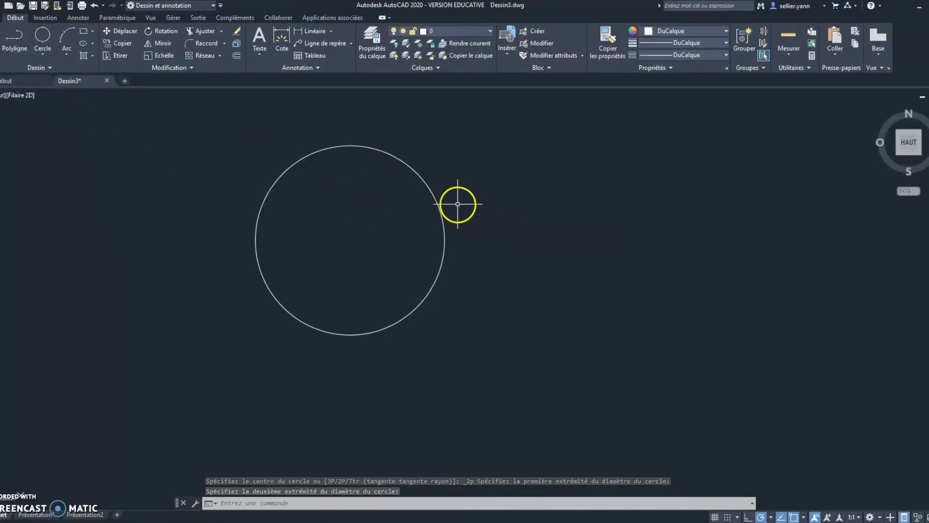
pyautogui.hotkey('ctrl', 'z')
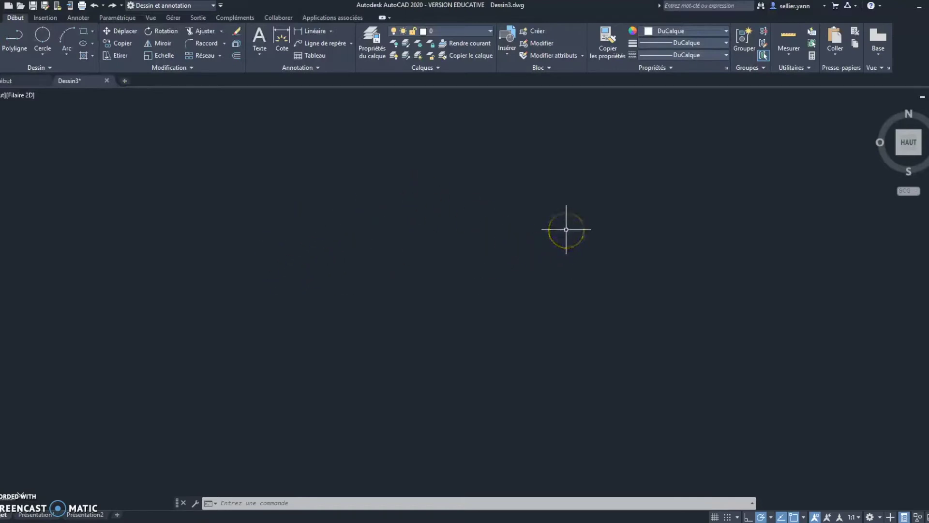
pyautogui.click(65, 50)
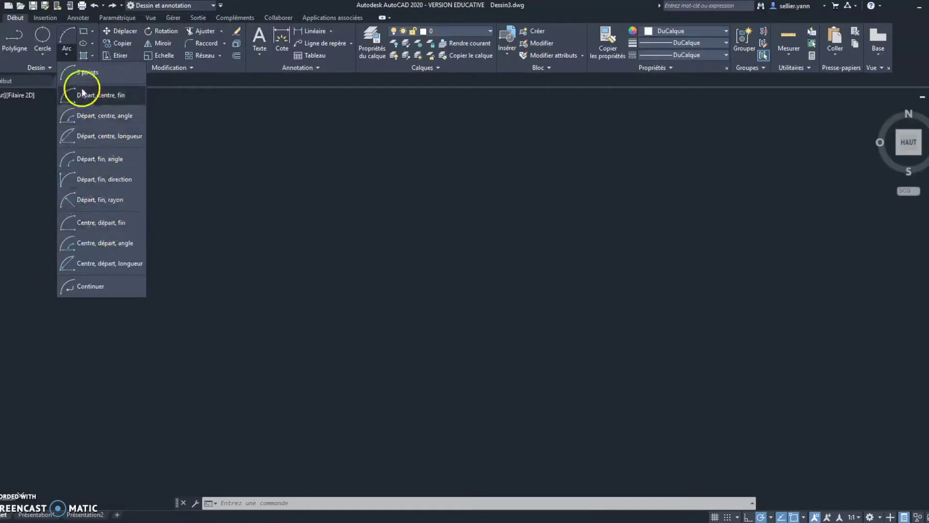
pyautogui.click(69, 51)
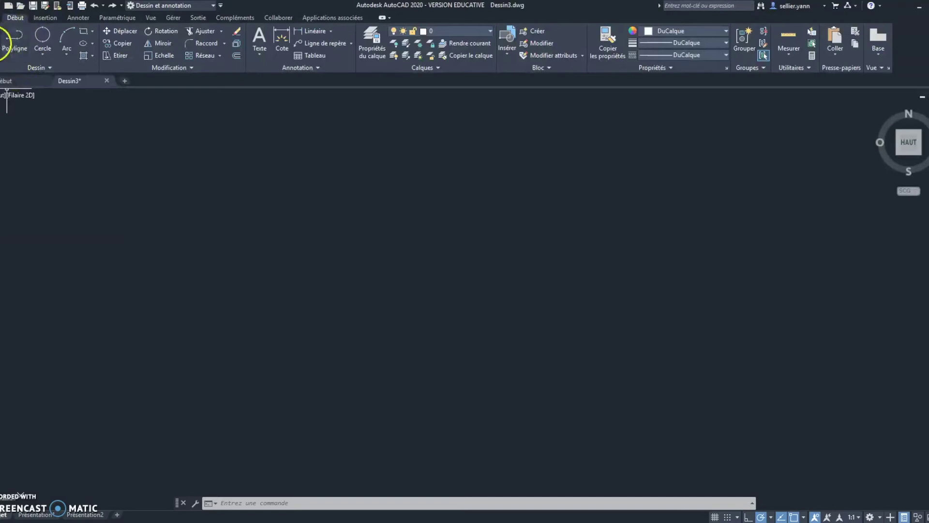
# Draw a polyline rectangle with sides 150, 20, 150, 20 starting left of centre
pyautogui.click(15, 40)
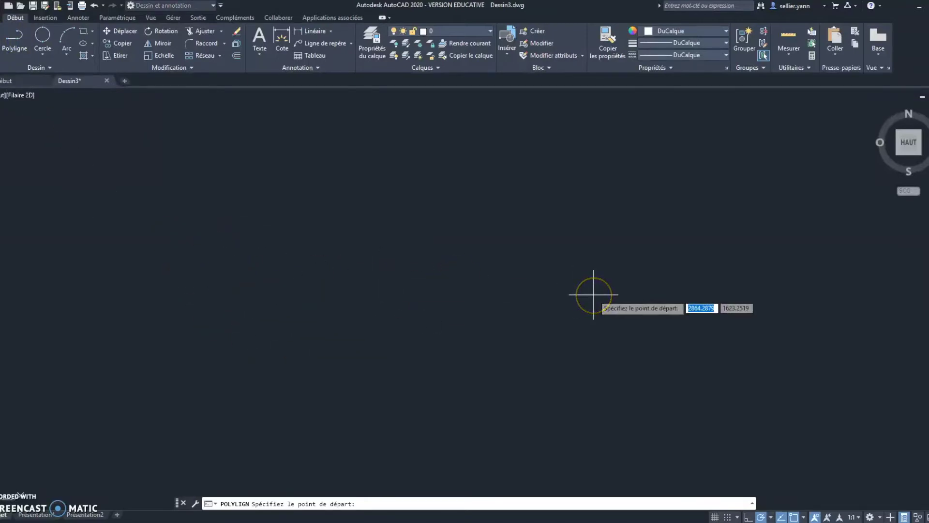
pyautogui.click(580, 342)
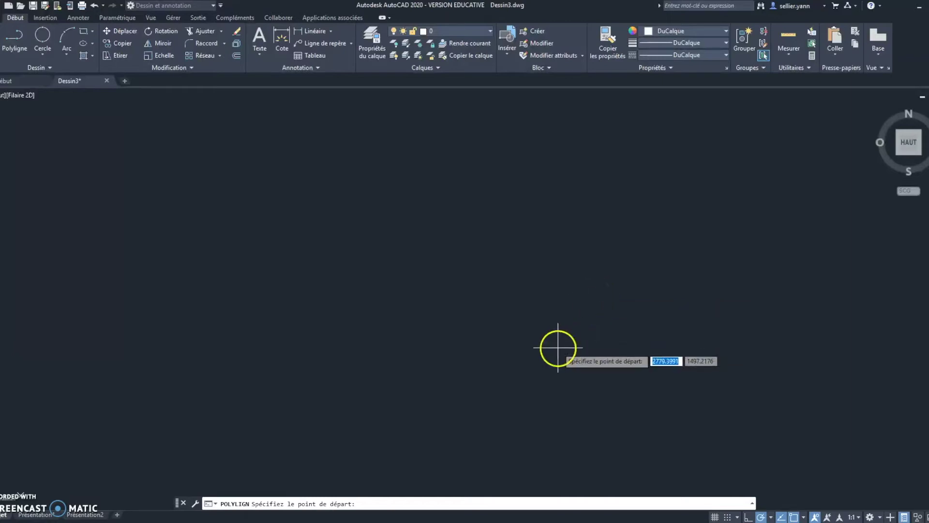
pyautogui.click(235, 249)
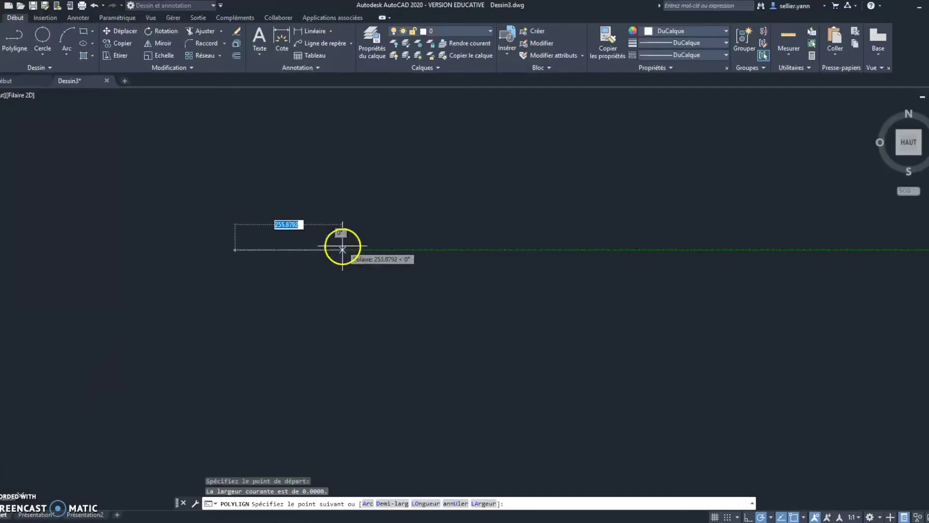
pyautogui.write('15')
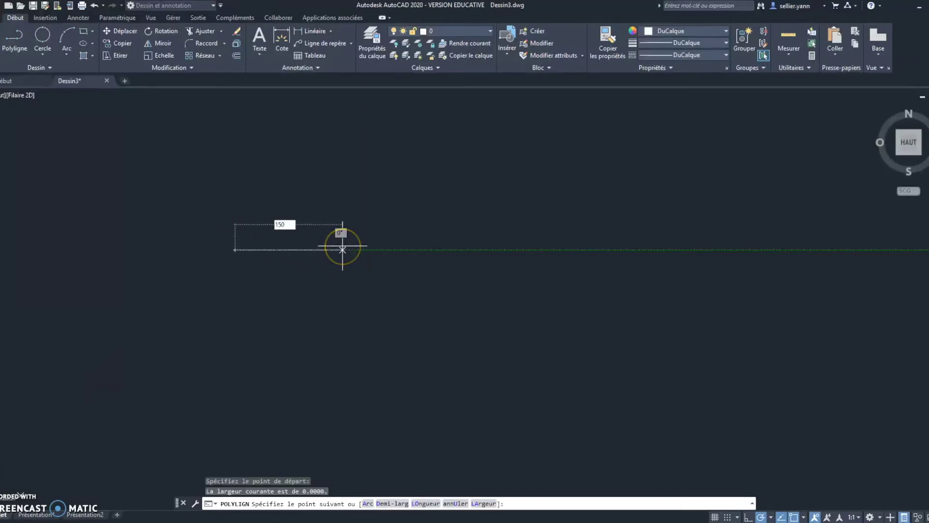
pyautogui.write('0')
pyautogui.press('Return')
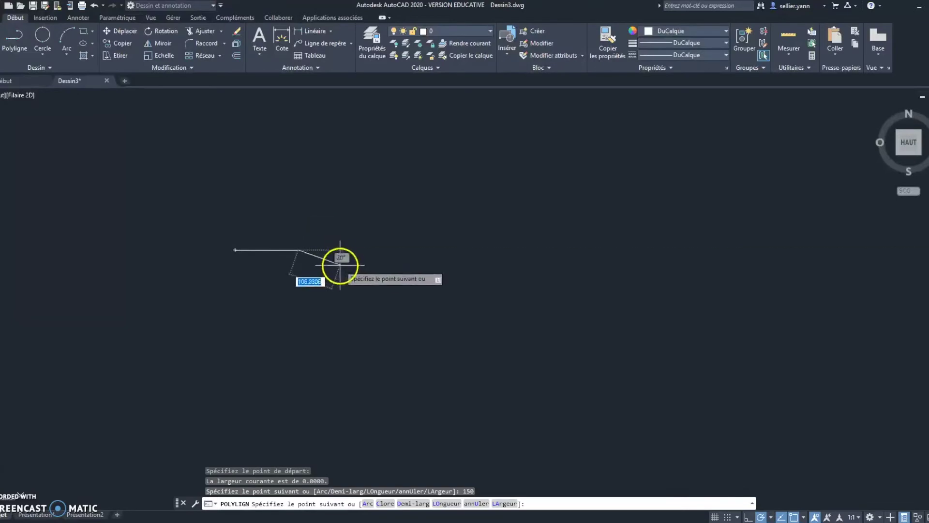
pyautogui.write('2')
pyautogui.press('Return')
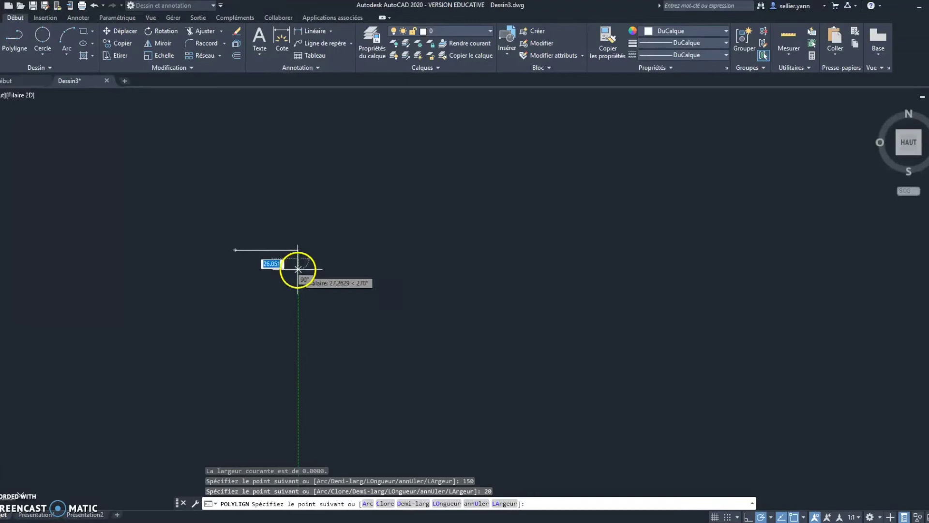
pyautogui.write('150')
pyautogui.press('Return')
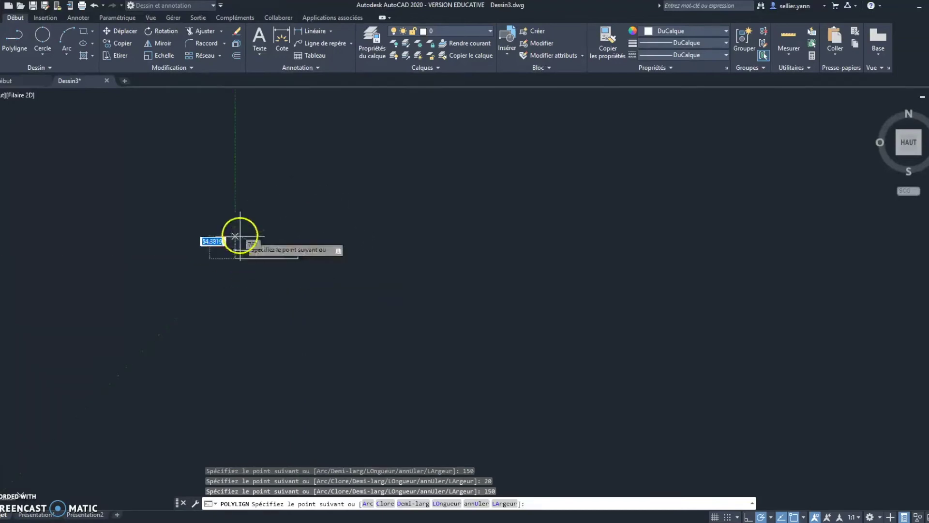
pyautogui.write('20')
pyautogui.press('Return')
pyautogui.press('Escape')
pyautogui.scroll(6, 257, 261)
pyautogui.scroll(-2, 284, 245)
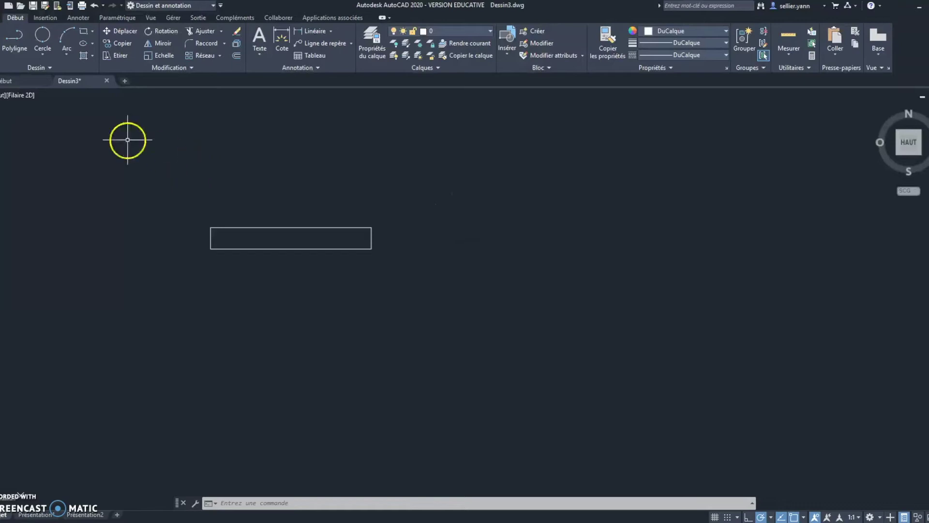
pyautogui.click(298, 228)
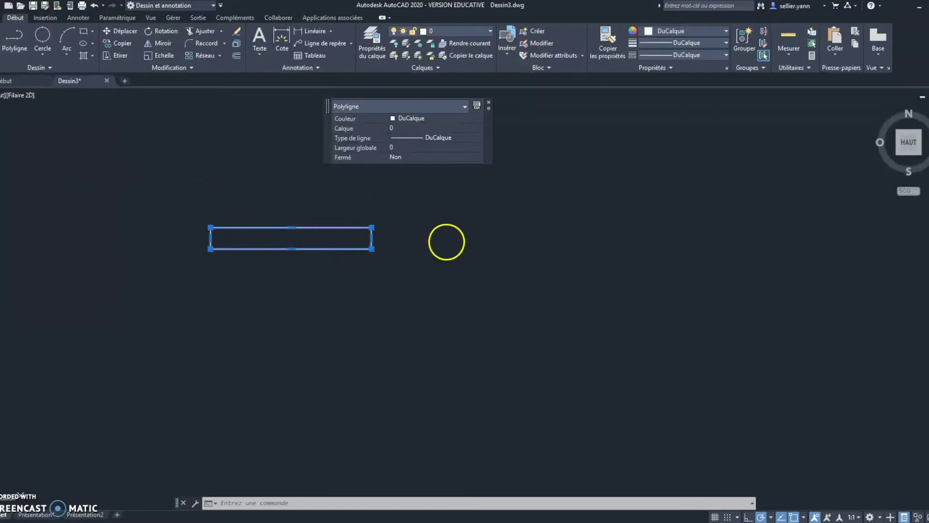
pyautogui.press('Escape')
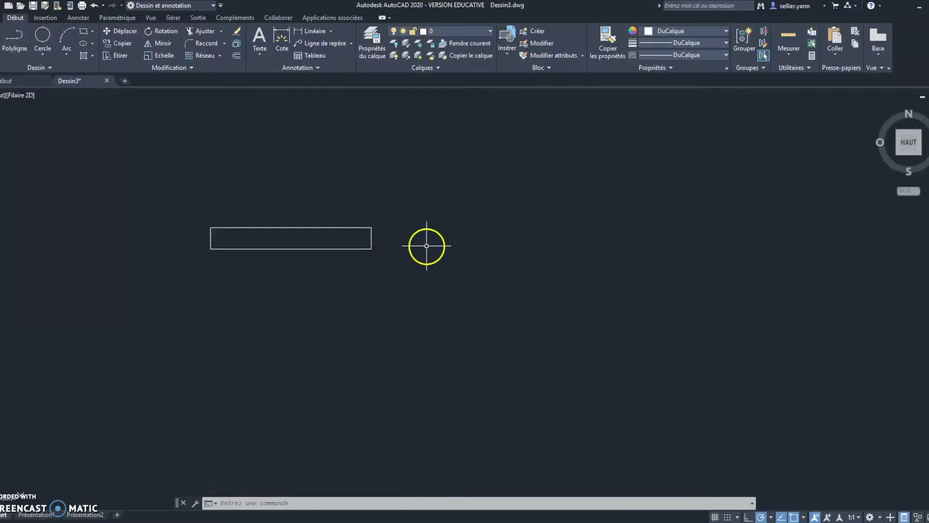
# Draw a second polyline rectangle (150, 20, 150, closed to start) 80 units right of the first
pyautogui.click(14, 43)
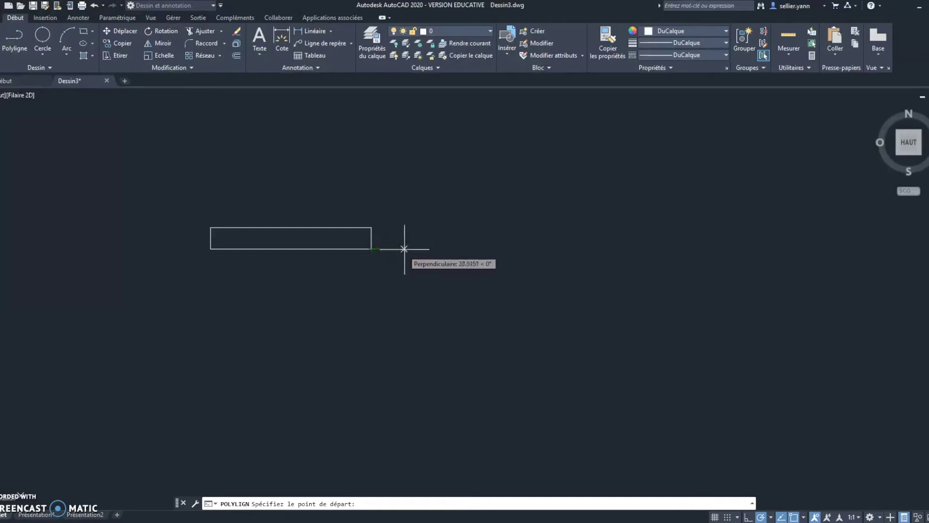
pyautogui.click(415, 249)
pyautogui.write('80')
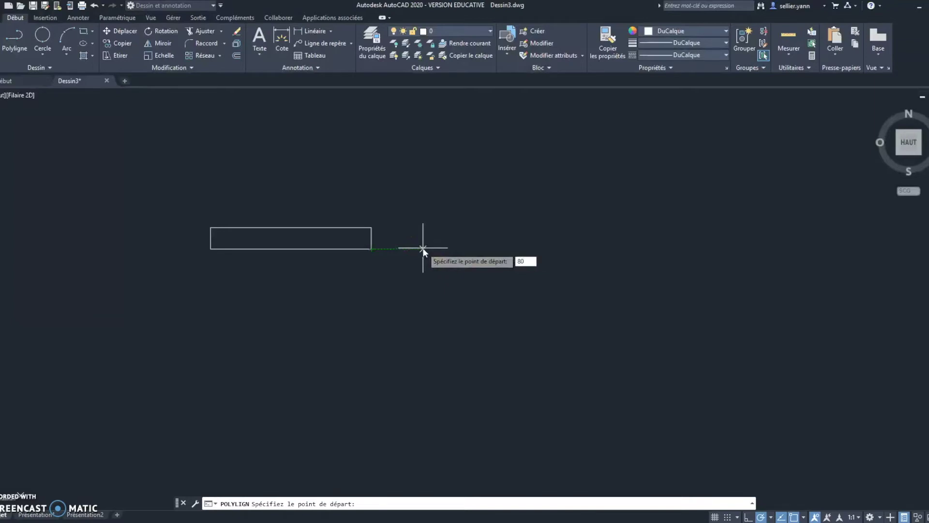
pyautogui.press('Return')
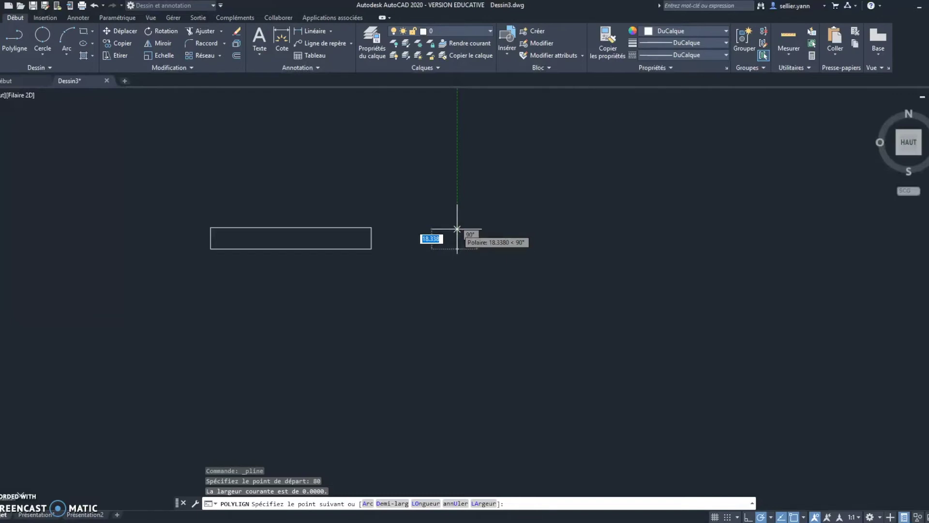
pyautogui.moveTo(530, 243); pyautogui.dragTo(546, 249)
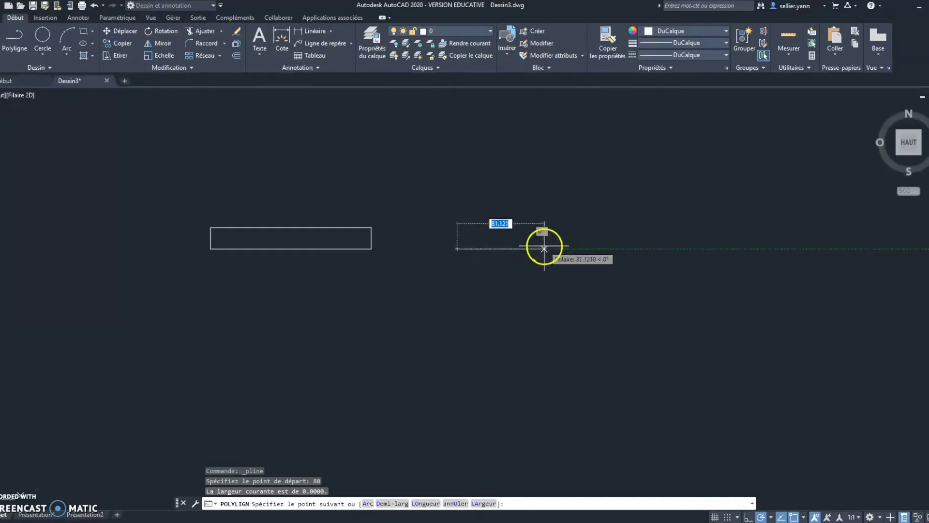
pyautogui.write('150')
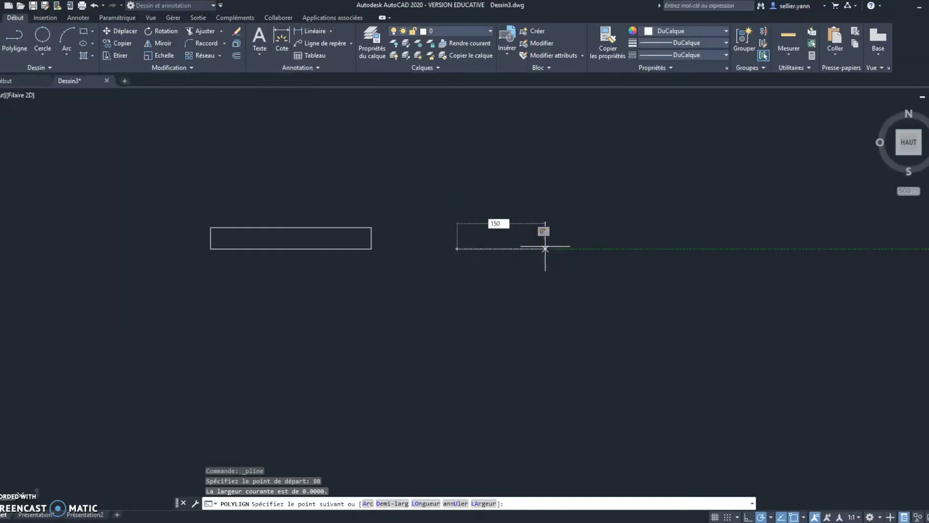
pyautogui.press('Return')
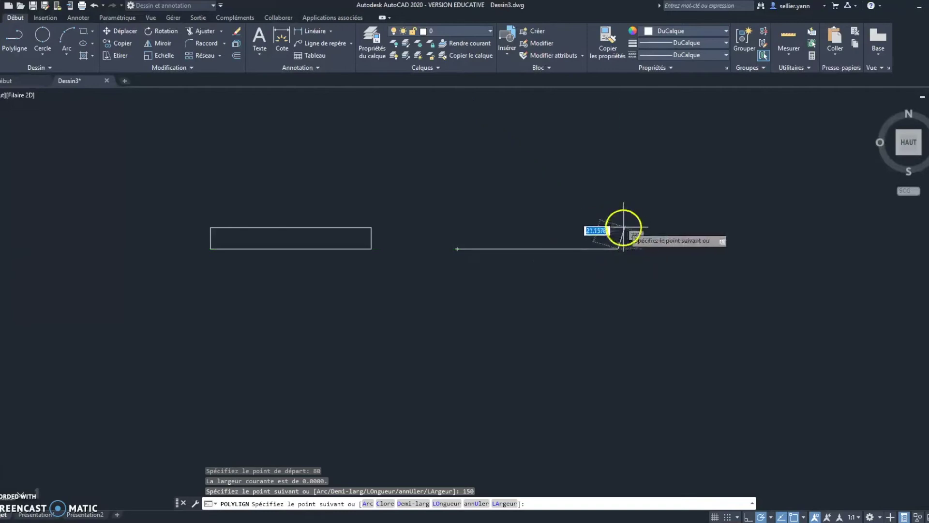
pyautogui.write('20')
pyautogui.press('Return')
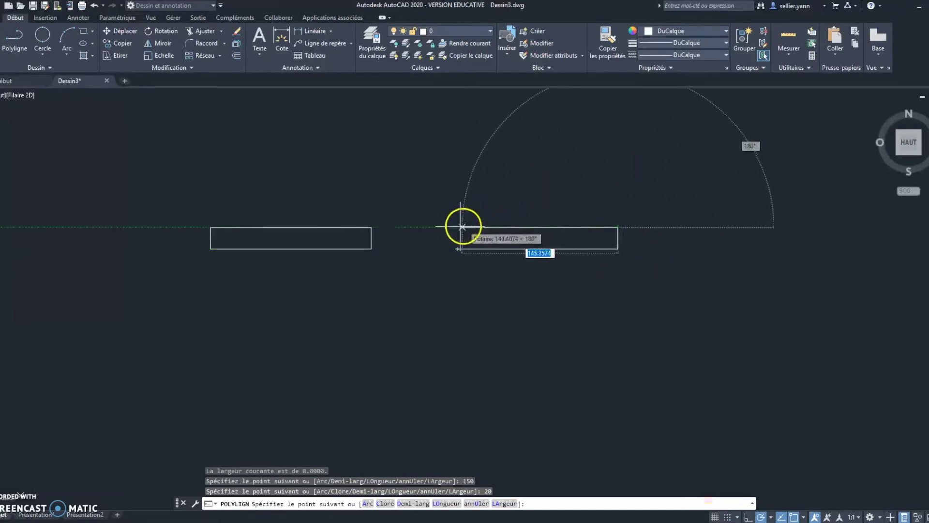
pyautogui.write('150')
pyautogui.press('Return')
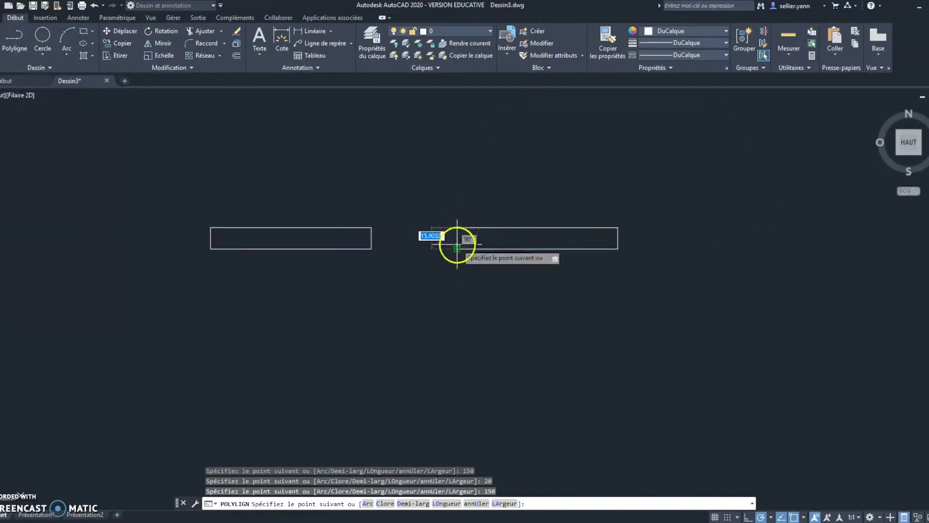
pyautogui.click(457, 249)
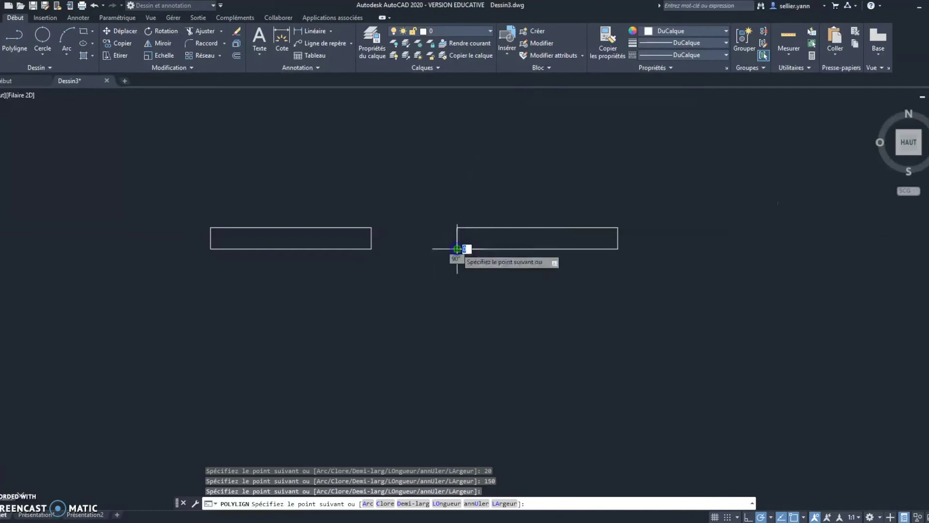
pyautogui.press('Escape')
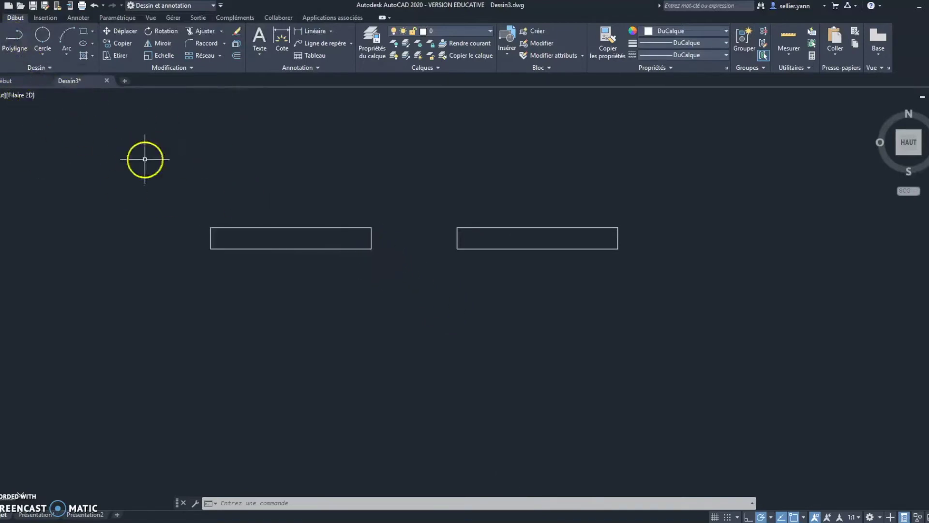
# Start the Polyligne command, leaving it waiting for a start point
pyautogui.click(15, 37)
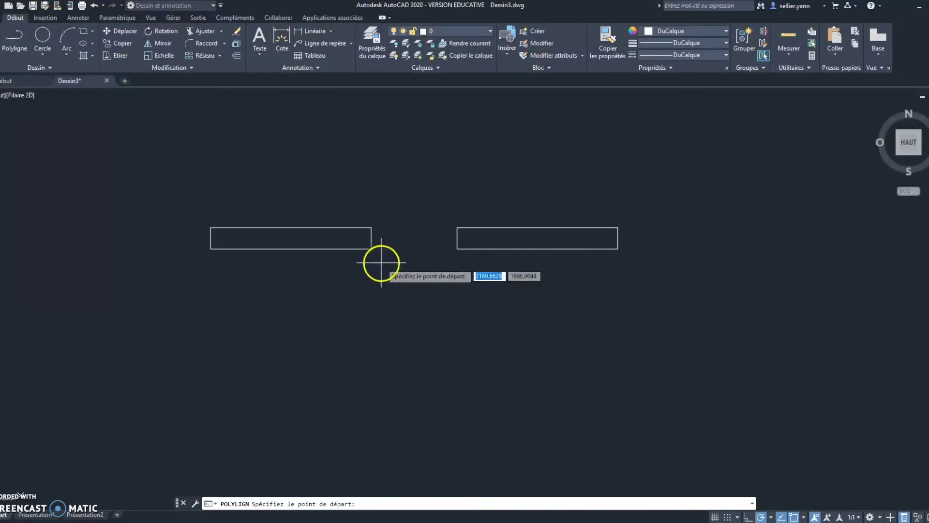
# Cancel the unused polyline and bring up the Arc methods list
pyautogui.press('Escape')
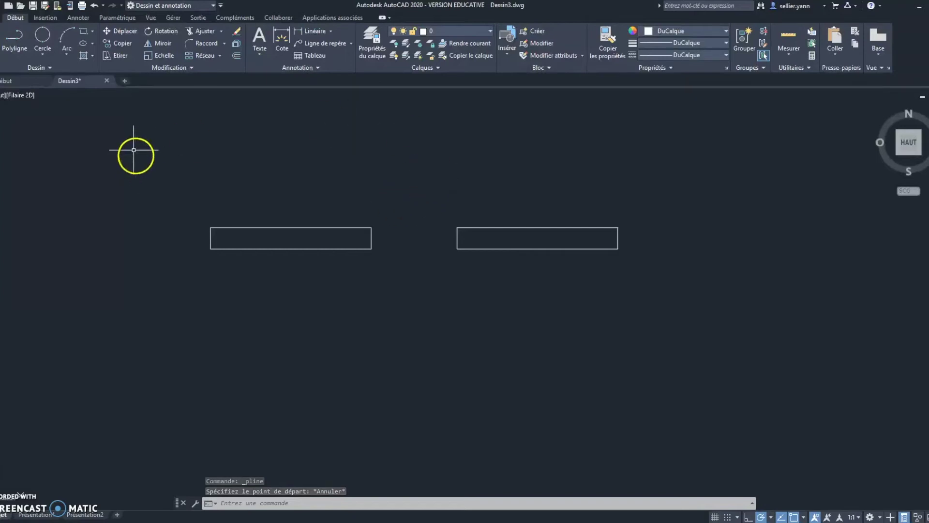
pyautogui.click(71, 54)
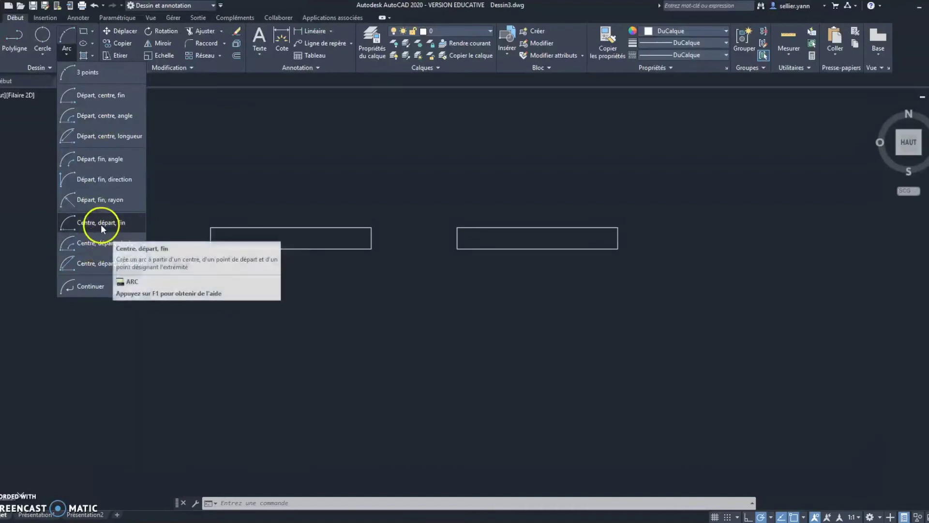
pyautogui.moveTo(101, 222)
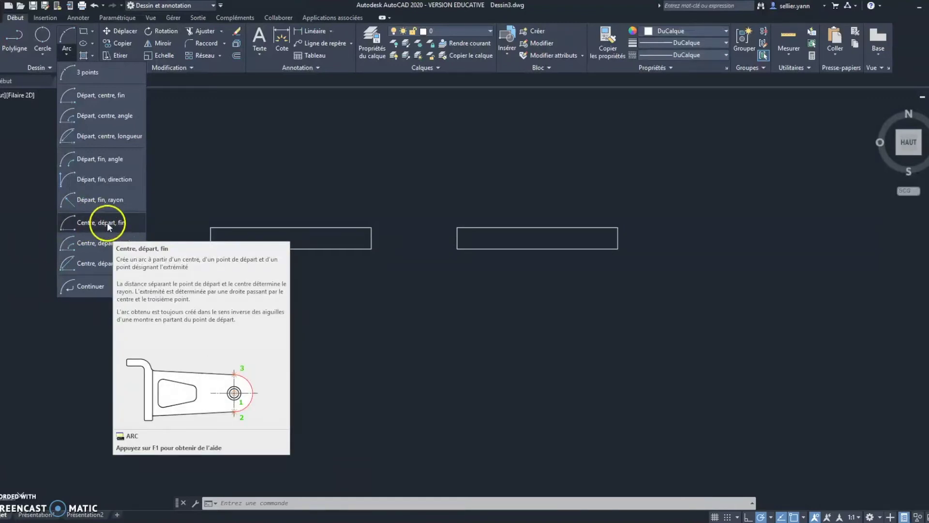
# Draw a Centre-Start-End arc centred on the right rectangle's corner, ending at the left rectangle's corner
pyautogui.click(107, 222)
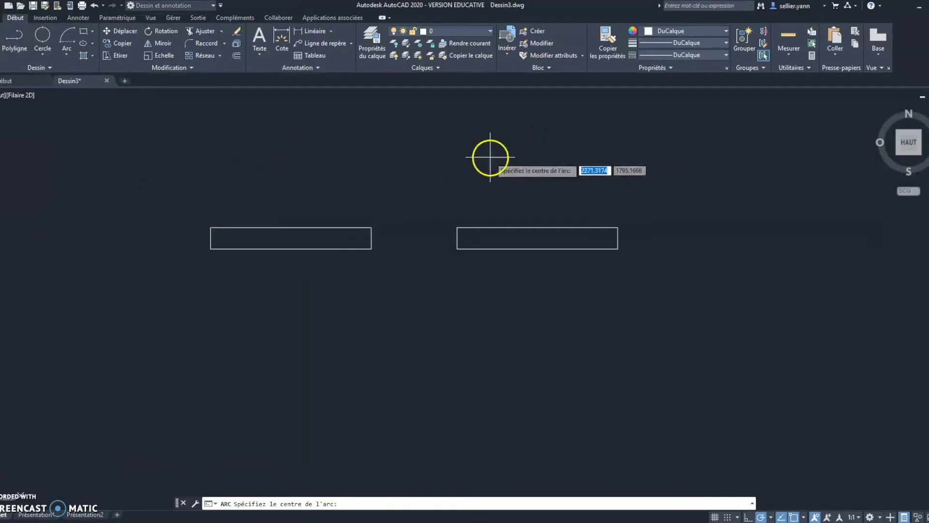
pyautogui.click(457, 227)
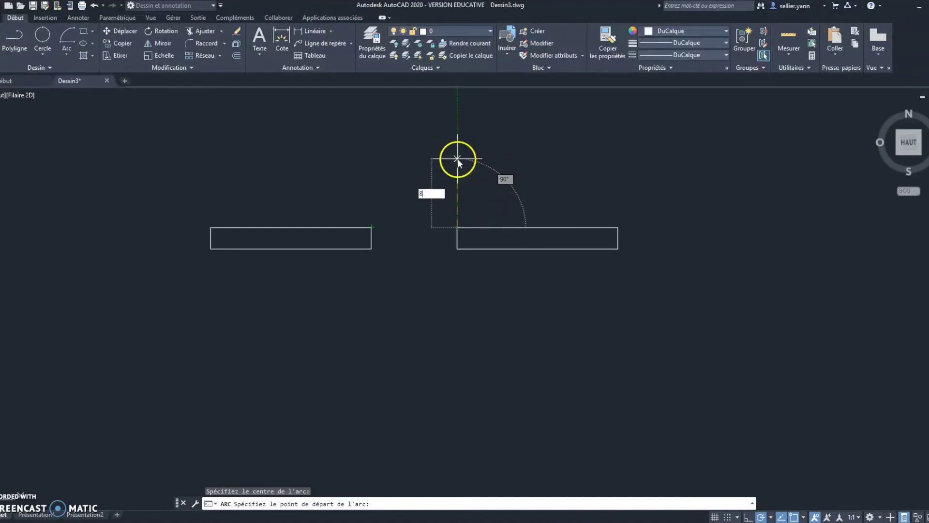
pyautogui.write('0')
pyautogui.press('Return')
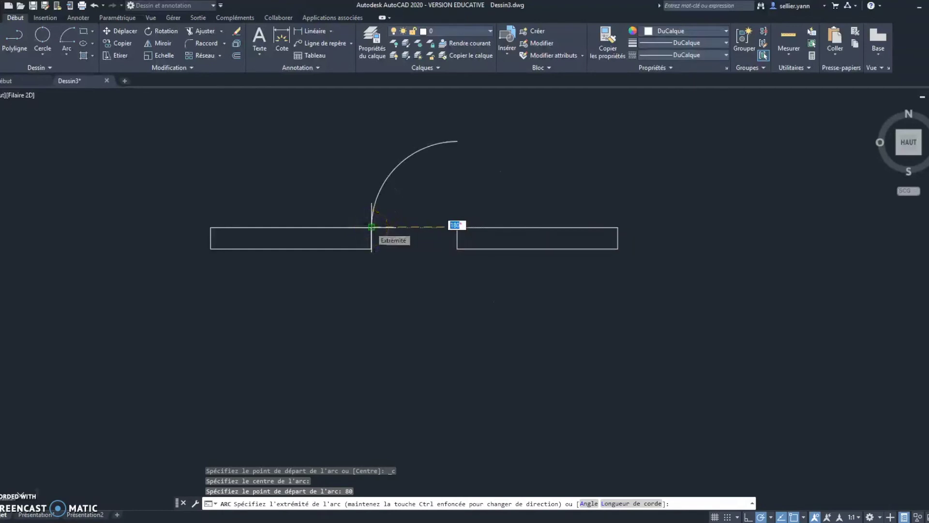
pyautogui.click(370, 228)
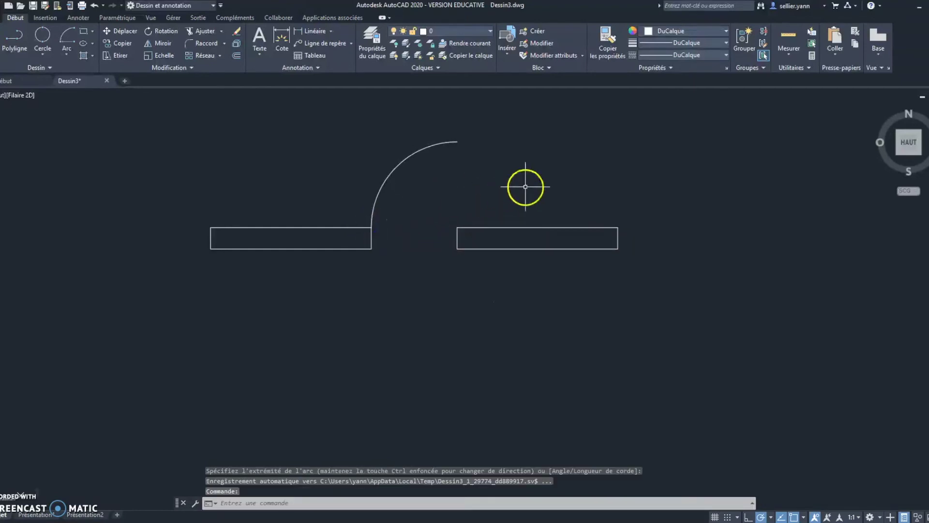
# Draw a vertical line from the right rectangle's corner up to the arc's top
pyautogui.click(6, 41)
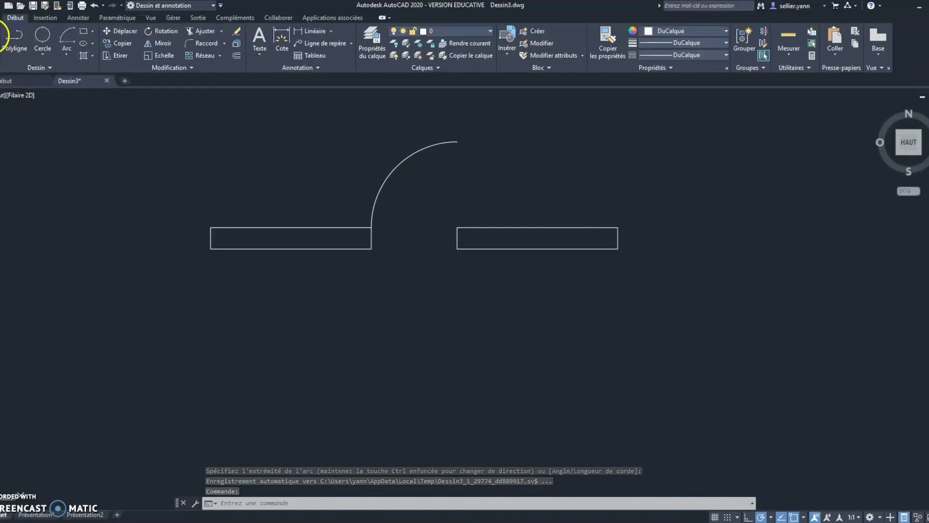
pyautogui.click(457, 227)
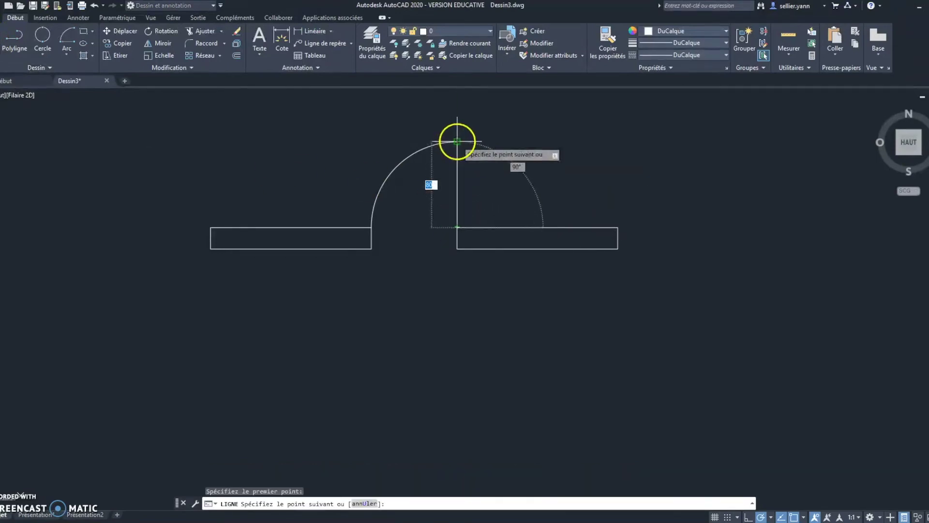
pyautogui.click(457, 141)
pyautogui.press('Escape')
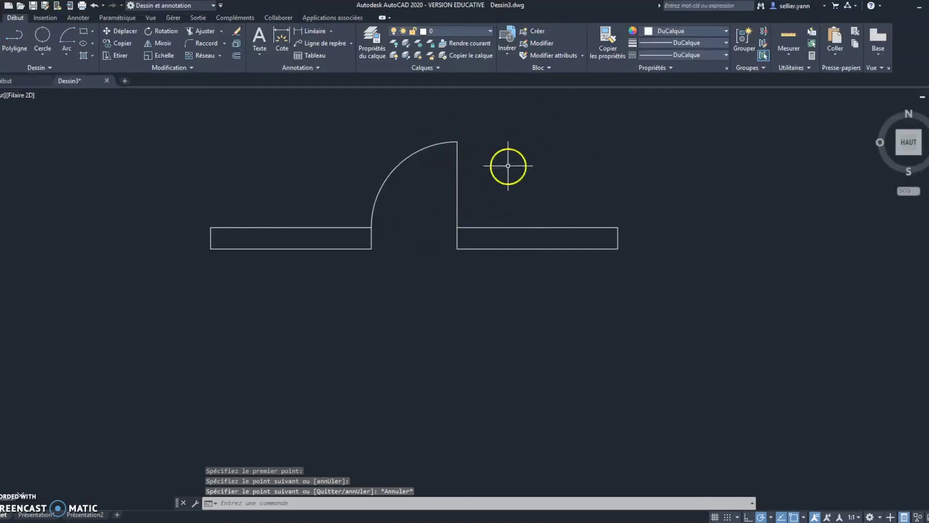
# Delete the vertical door line and the quarter arc
pyautogui.click(457, 196)
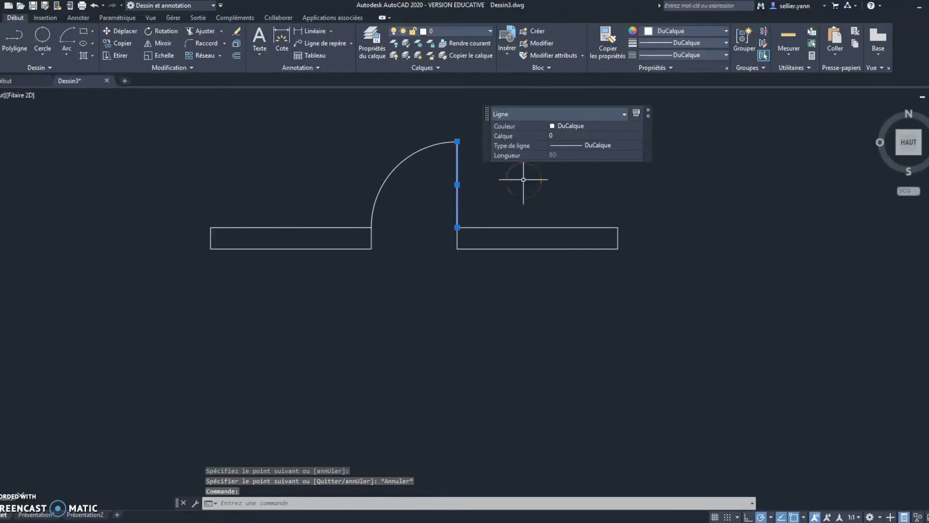
pyautogui.press('Delete')
pyautogui.click(410, 159)
pyautogui.press('Delete')
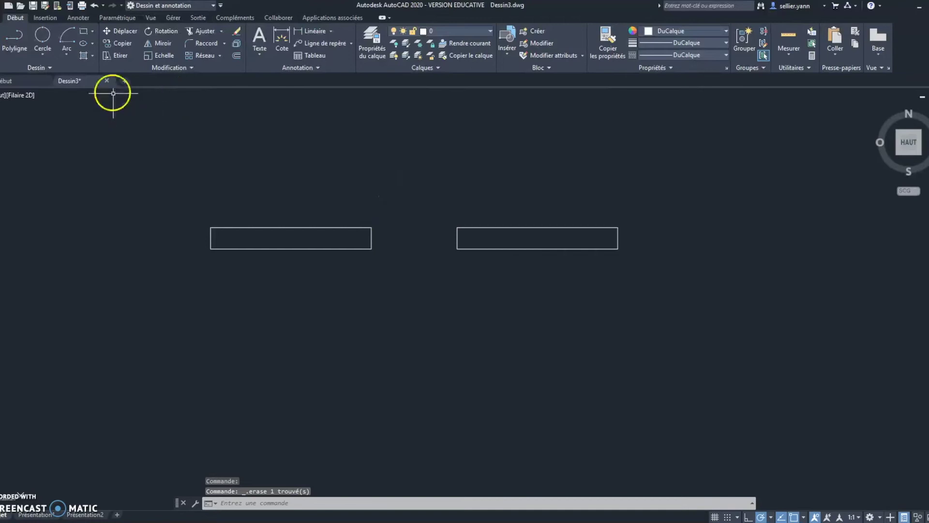
# Redraw the door arc starting 80 units up, centred on the right rectangle's corner, ending at the left corner
pyautogui.click(68, 54)
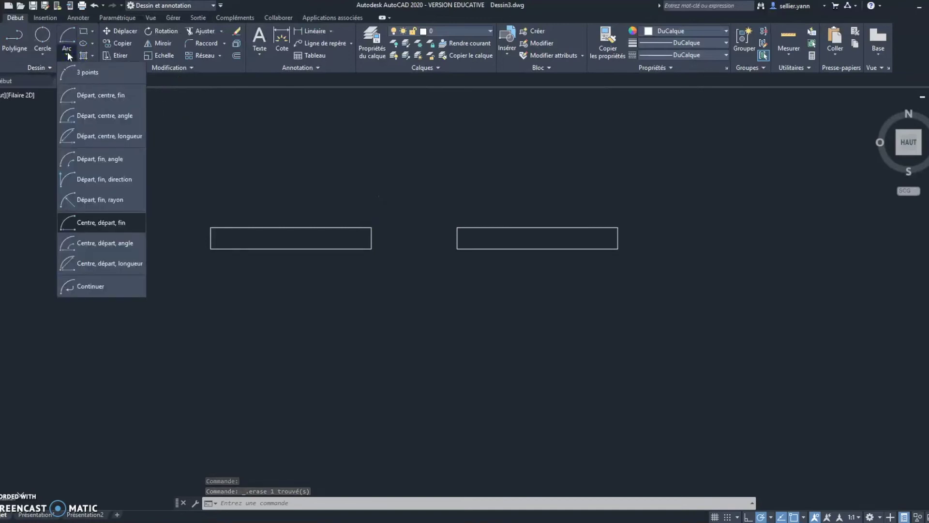
pyautogui.click(100, 100)
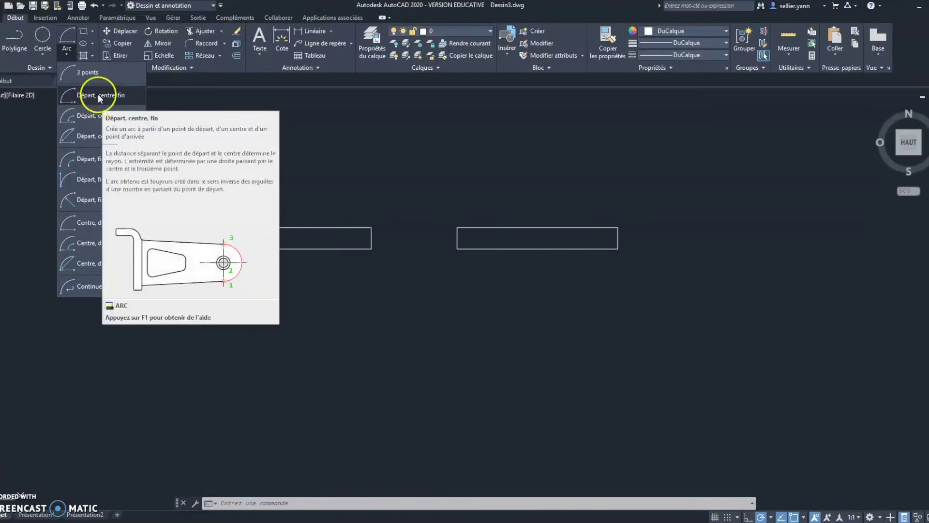
pyautogui.click(99, 95)
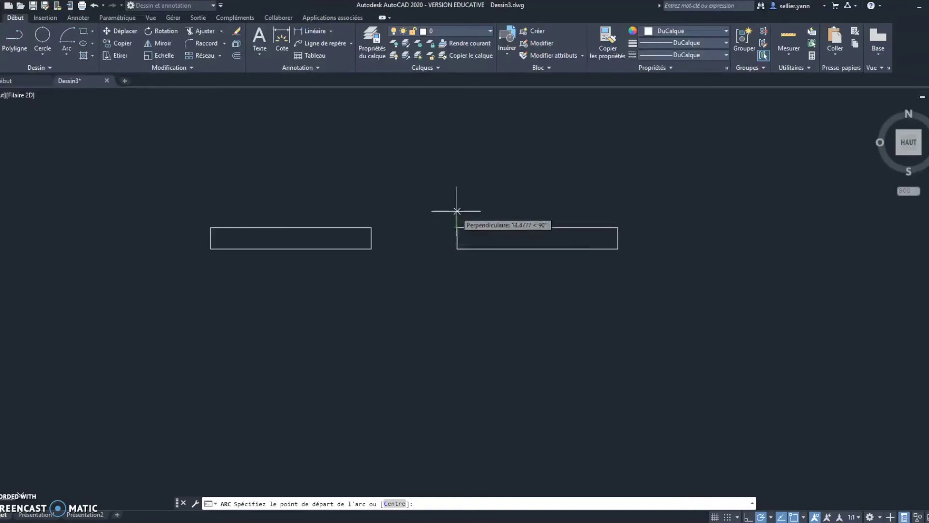
pyautogui.write('80')
pyautogui.press('Return')
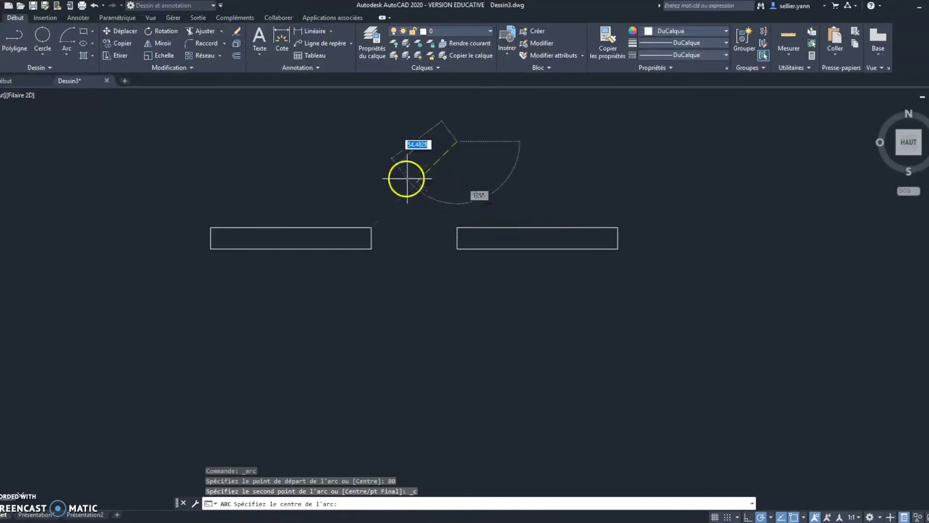
pyautogui.click(457, 226)
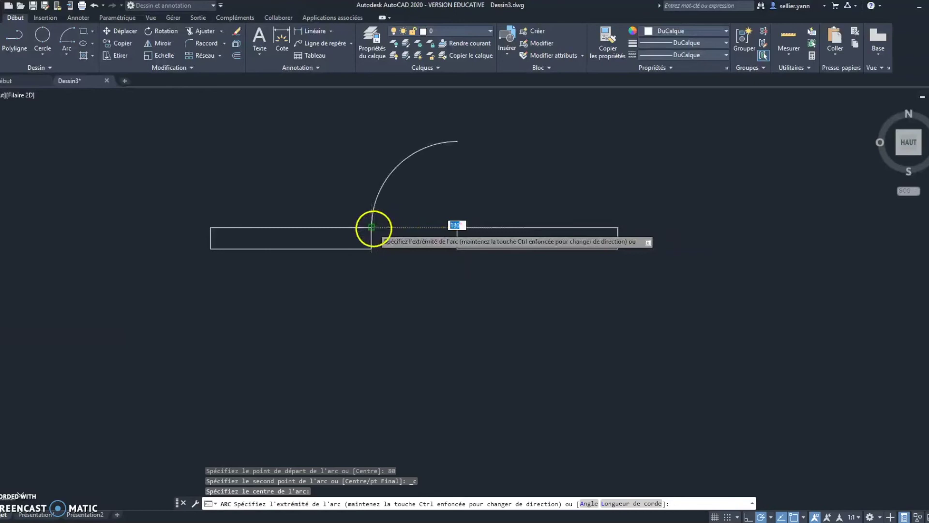
pyautogui.click(371, 227)
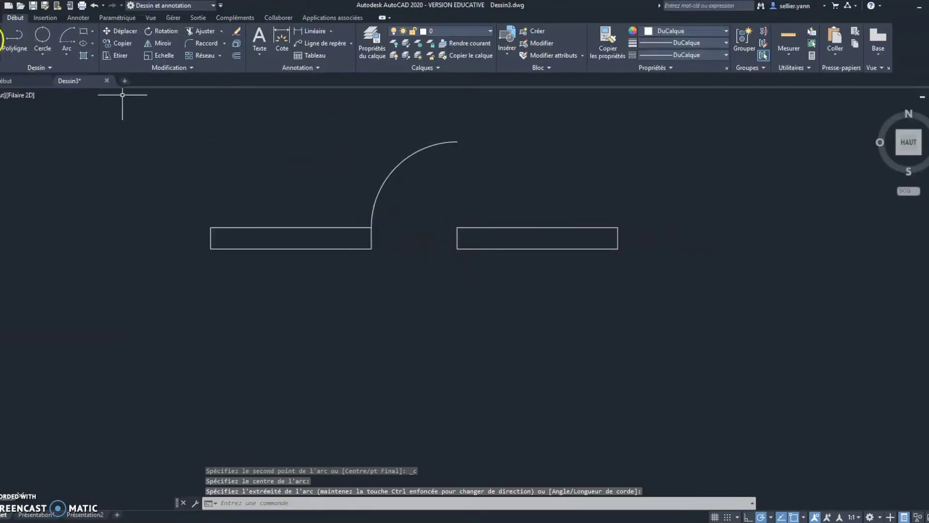
# Add the vertical line from the right rectangle's corner to the arc's top endpoint
pyautogui.click(456, 227)
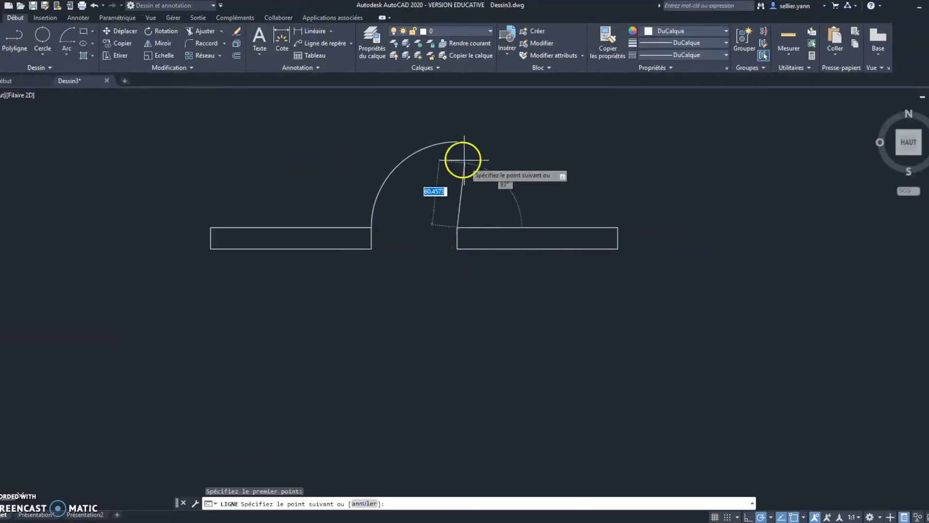
pyautogui.click(457, 142)
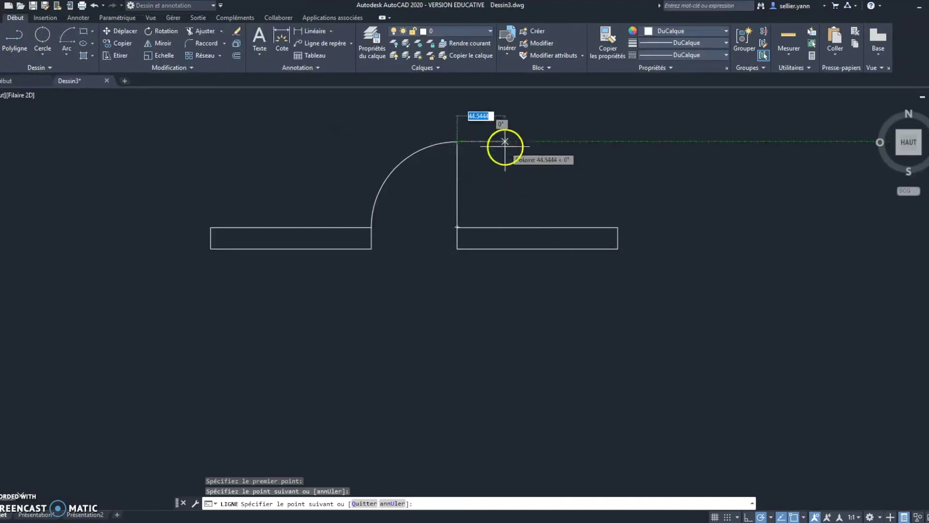
pyautogui.press('Escape')
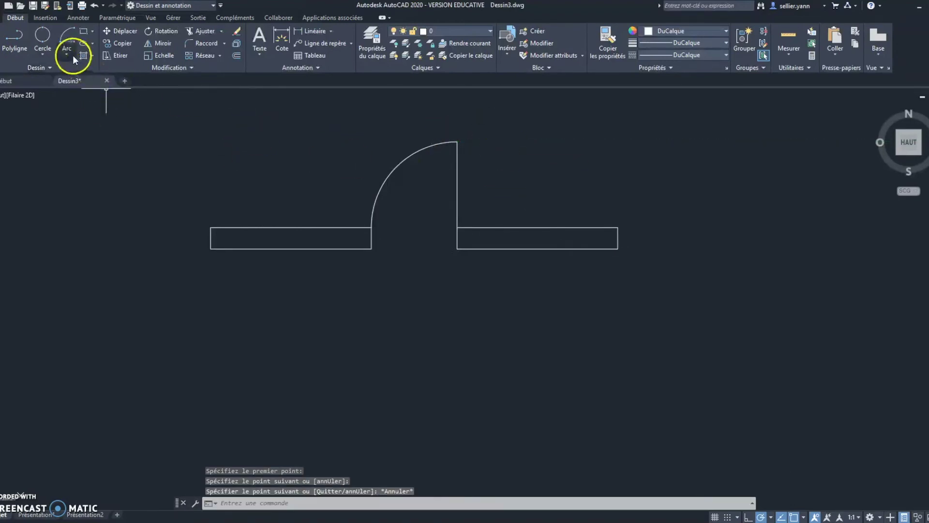
# Abandon a new Centre-Start-End arc attempt and delete the existing door arc
pyautogui.click(71, 53)
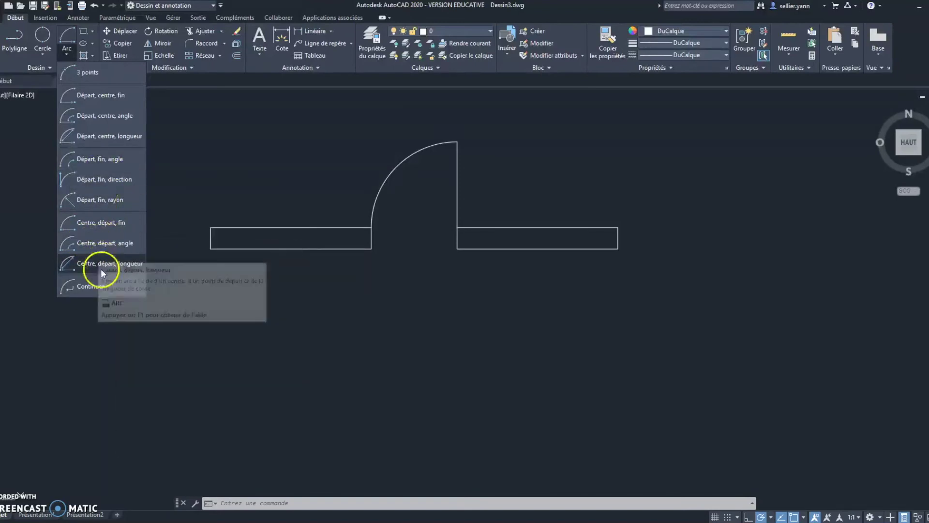
pyautogui.click(100, 223)
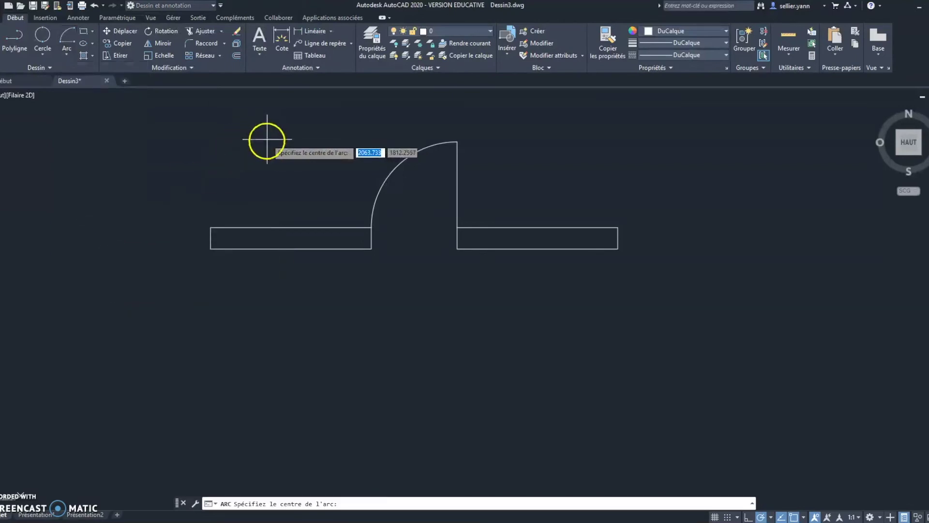
pyautogui.hotkey('ctrl', 'z')
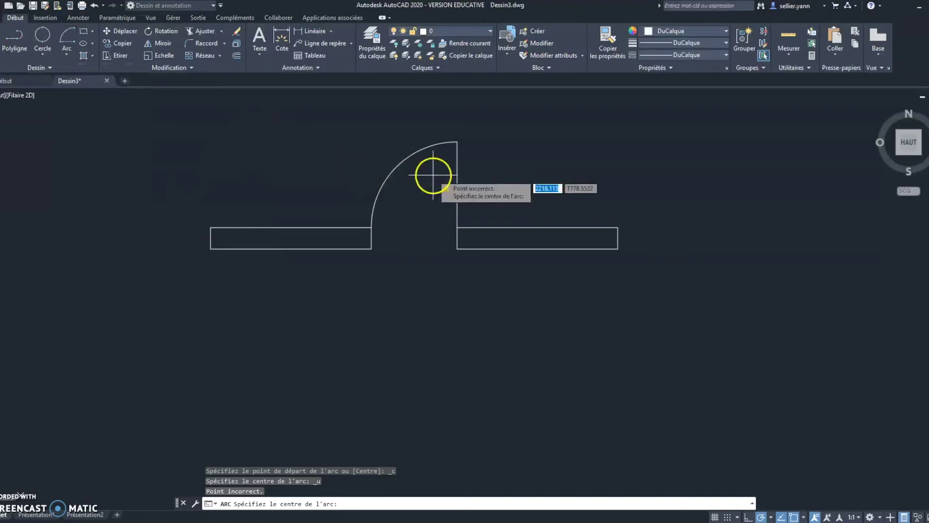
pyautogui.hotkey('ctrl', 'z')
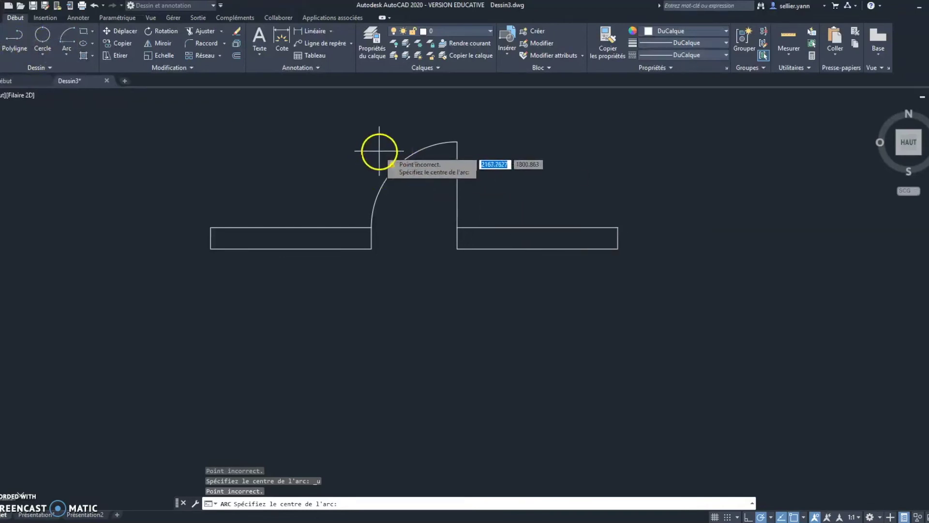
pyautogui.press('Escape')
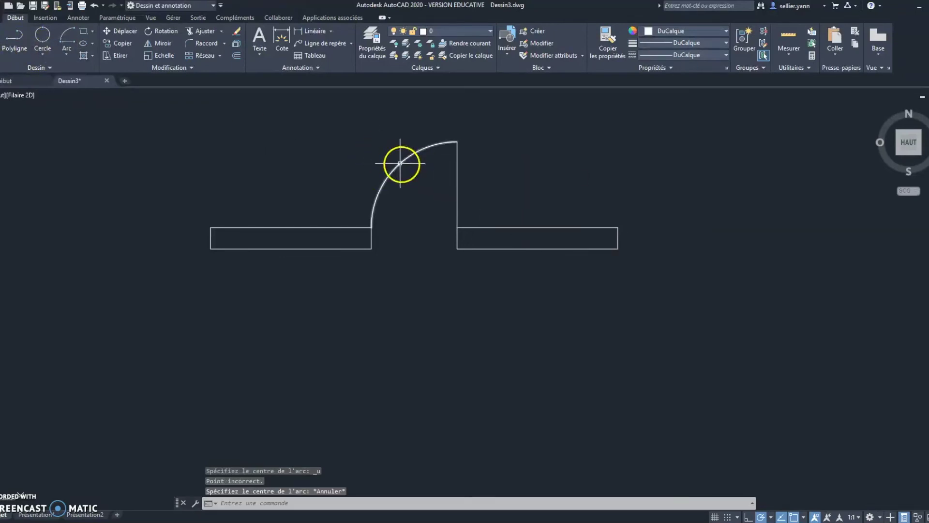
pyautogui.click(400, 164)
pyautogui.press('Delete')
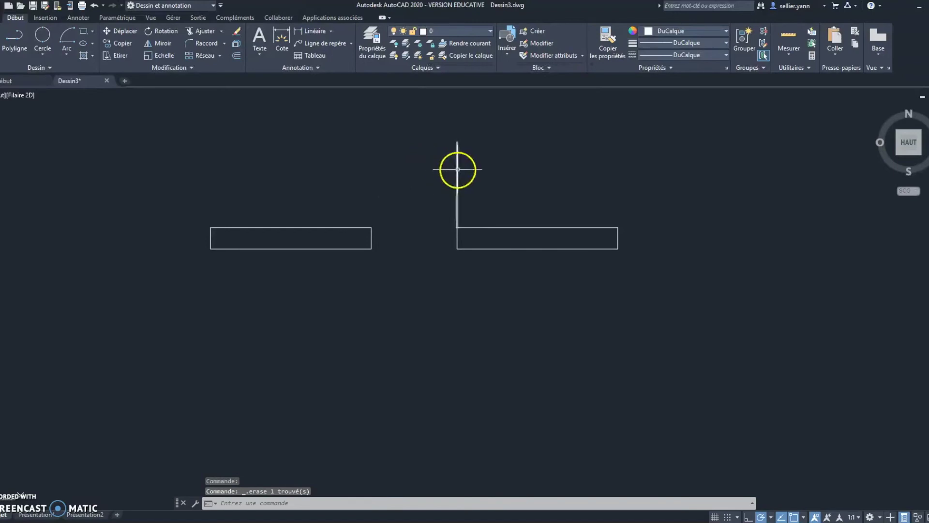
pyautogui.click(68, 55)
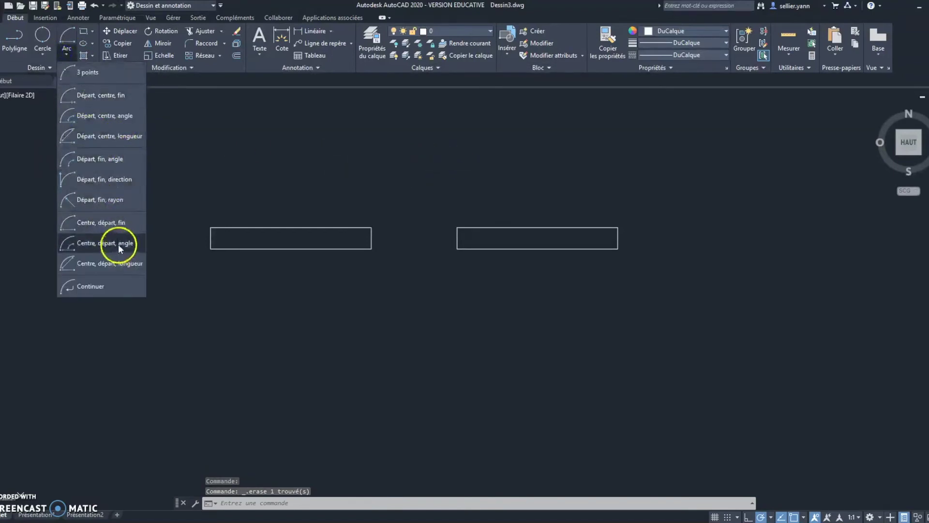
pyautogui.click(100, 223)
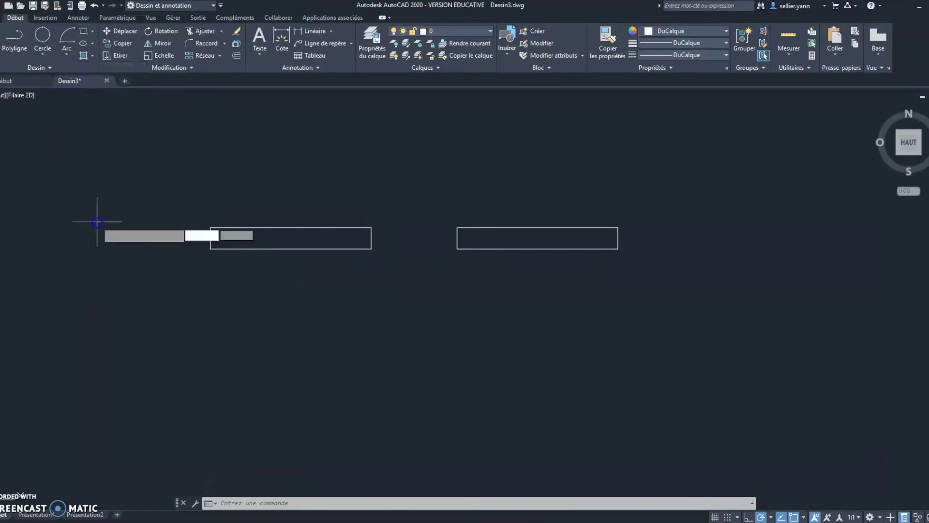
pyautogui.click(456, 227)
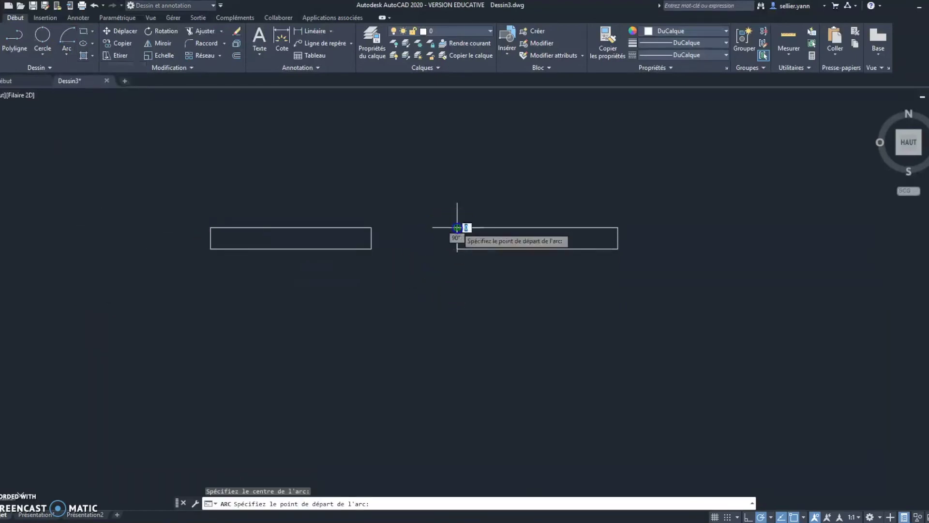
pyautogui.click(372, 227)
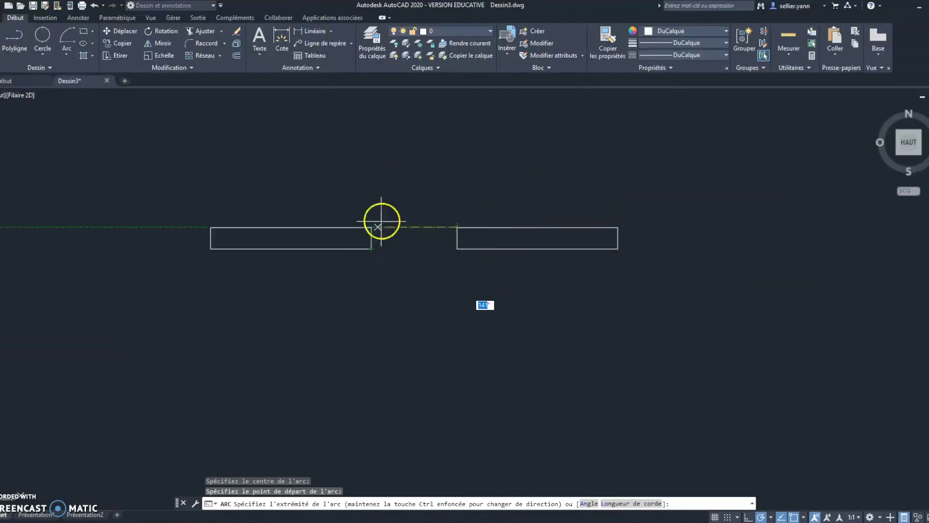
pyautogui.press('Escape')
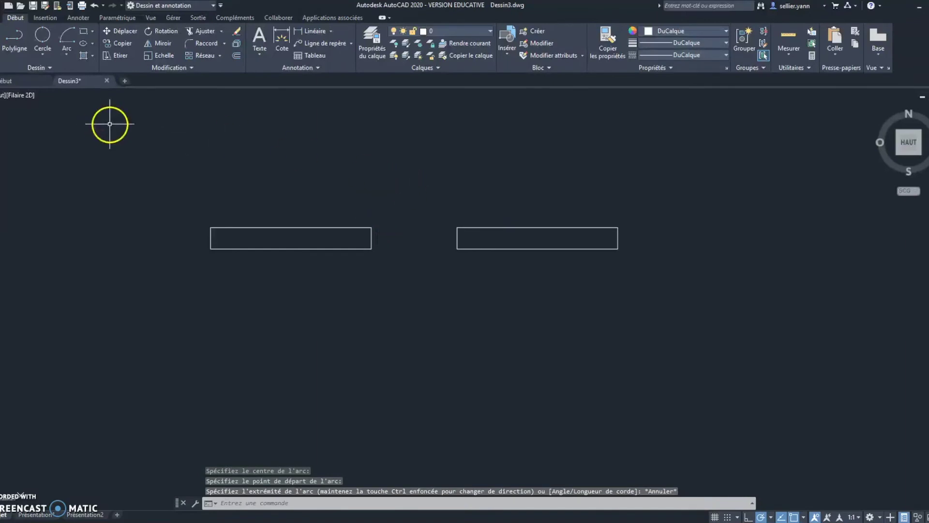
# Draw a 90° Start-End-Angle arc from 80 units above the right corner to the left rectangle's corner
pyautogui.click(68, 54)
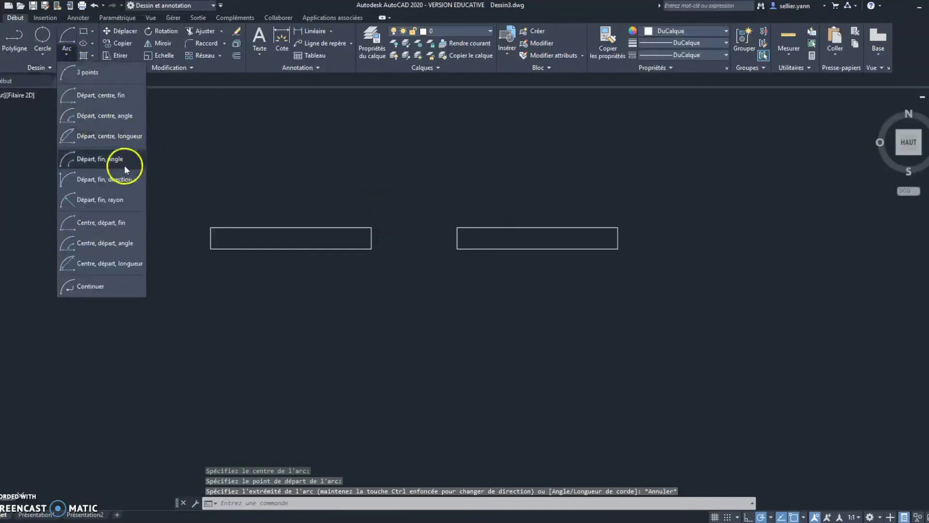
pyautogui.click(92, 162)
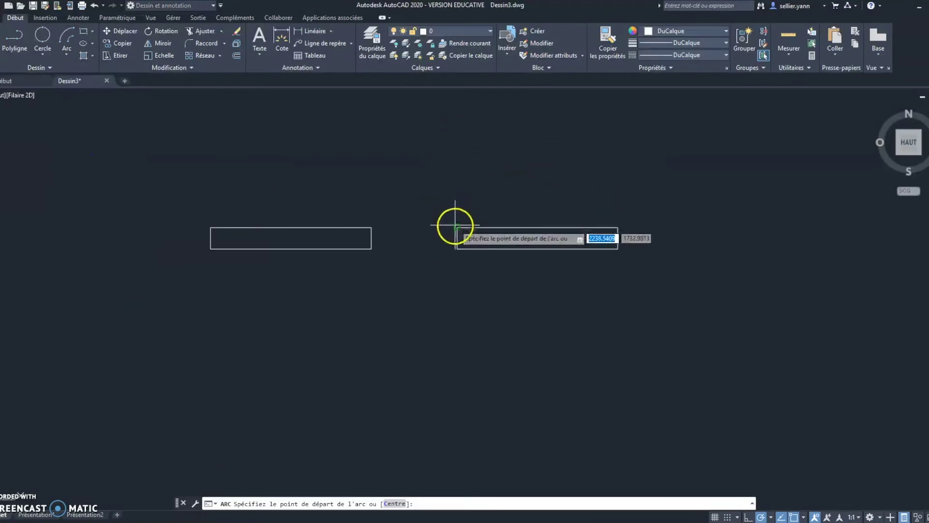
pyautogui.write('80')
pyautogui.press('Return')
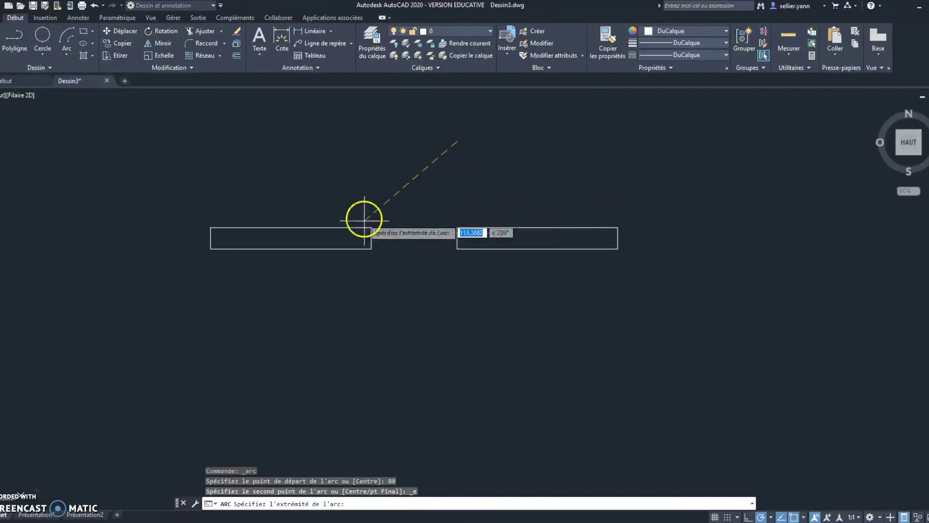
pyautogui.click(371, 227)
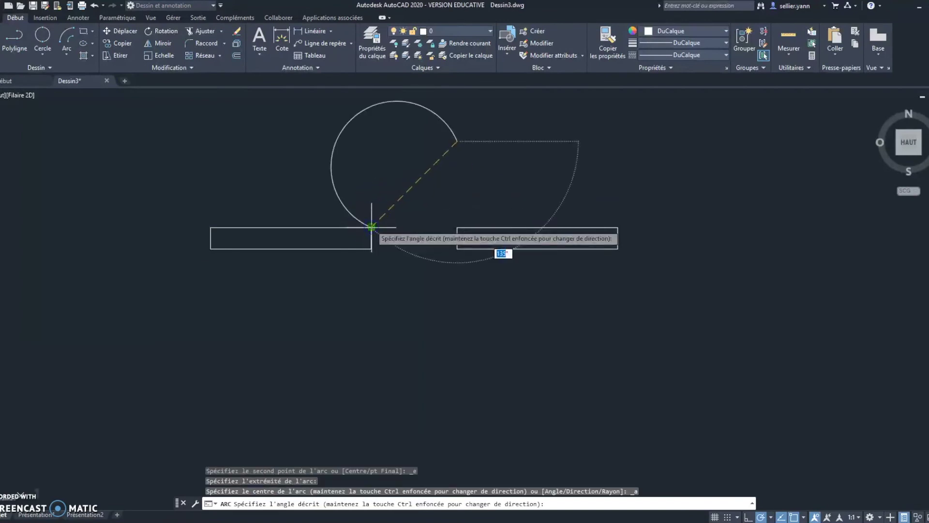
pyautogui.write('90')
pyautogui.press('Return')
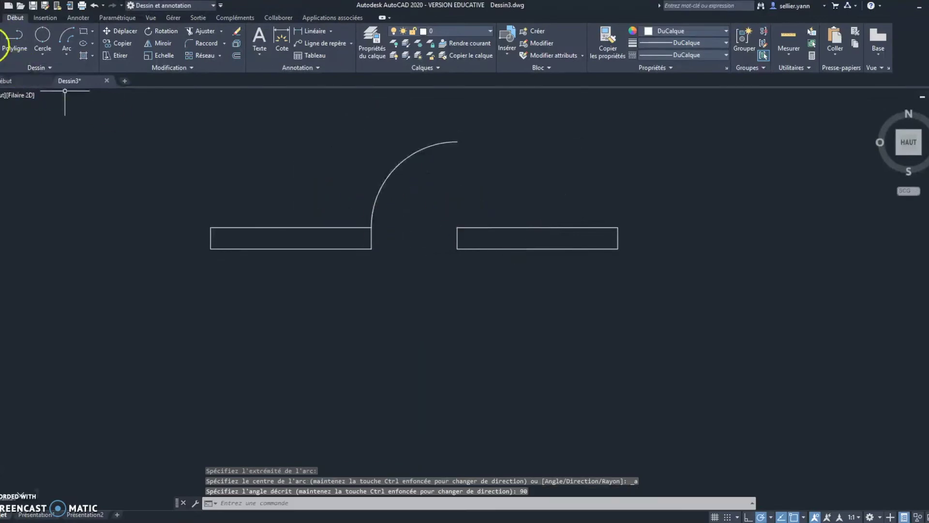
pyautogui.click(5, 46)
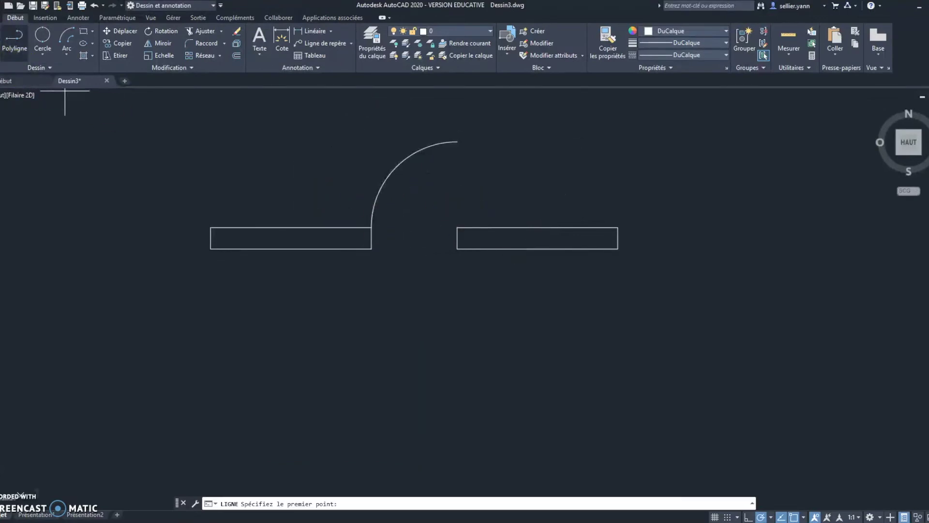
# Draw the vertical door leaf from the right rectangle's top-left corner to the arc's top endpoint
pyautogui.click(457, 227)
pyautogui.click(457, 142)
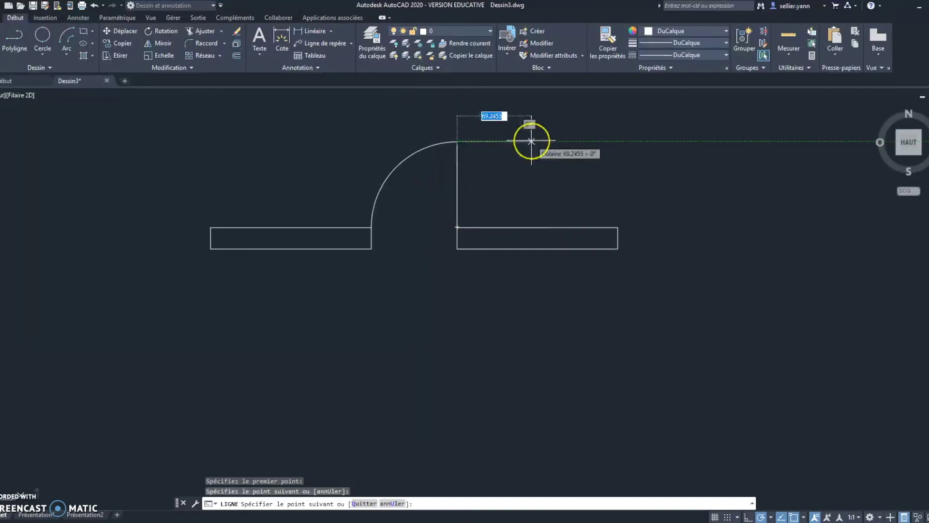
pyautogui.press('Escape')
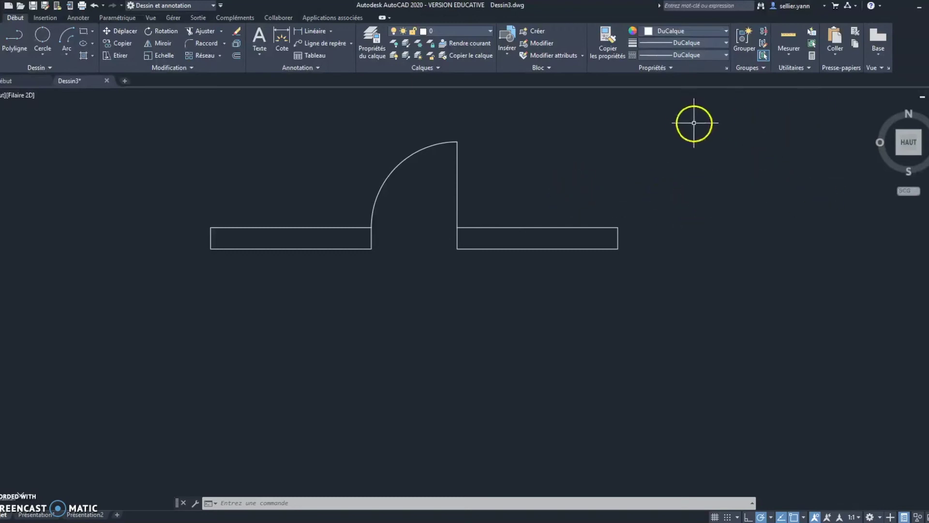
# Quick-measure the door symbol, reading its 80-unit leaf and 150-unit width
pyautogui.click(789, 55)
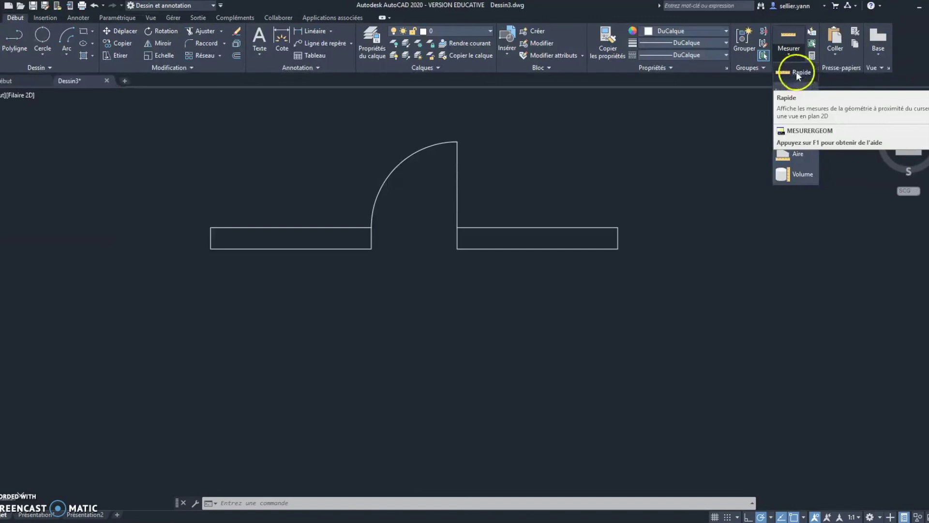
pyautogui.click(798, 71)
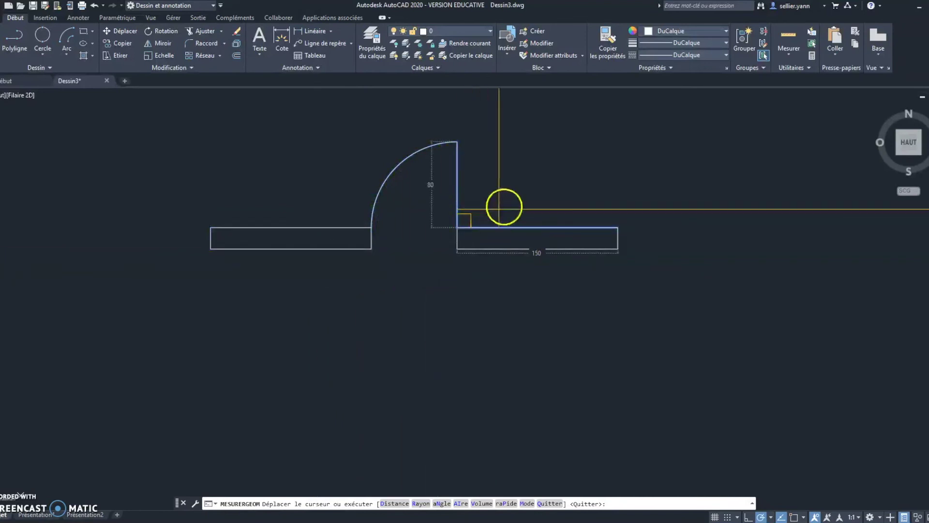
pyautogui.click(794, 50)
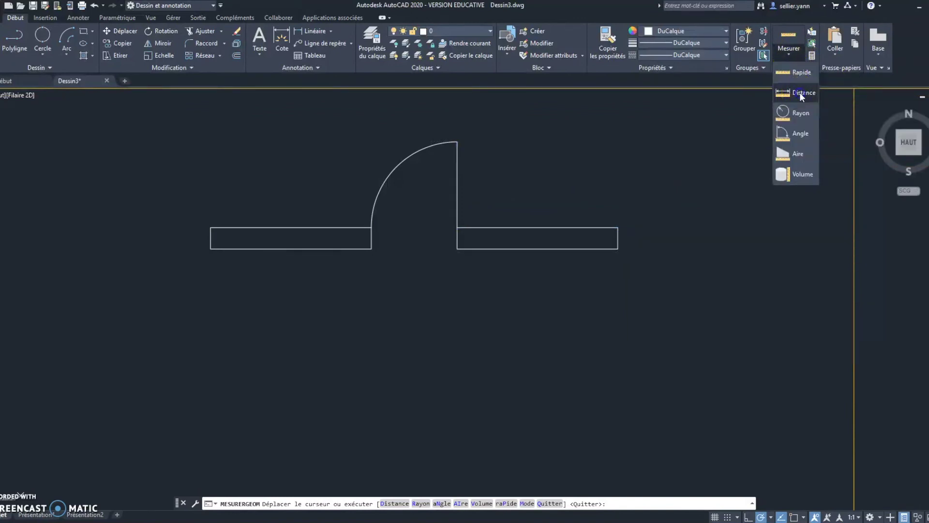
# Measure the distance between the left rectangle's end corners, reading 150
pyautogui.click(799, 92)
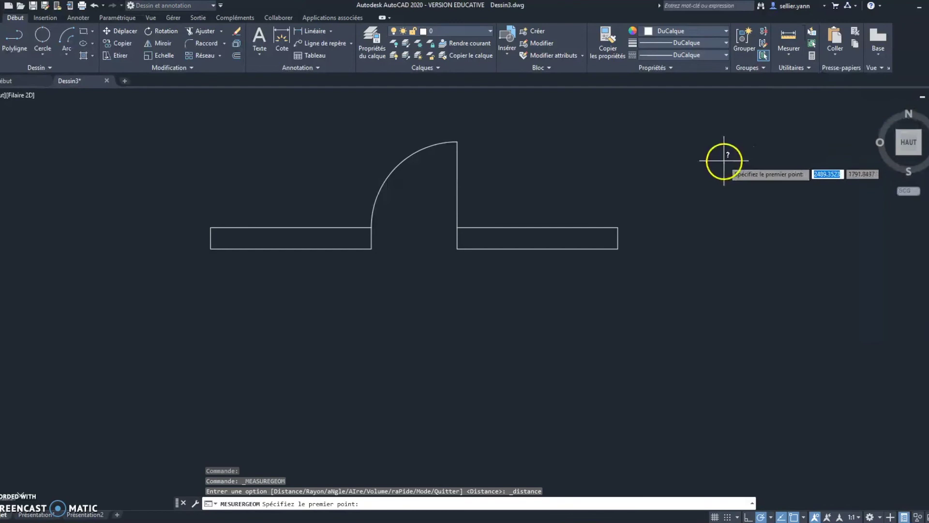
pyautogui.click(789, 55)
pyautogui.click(801, 97)
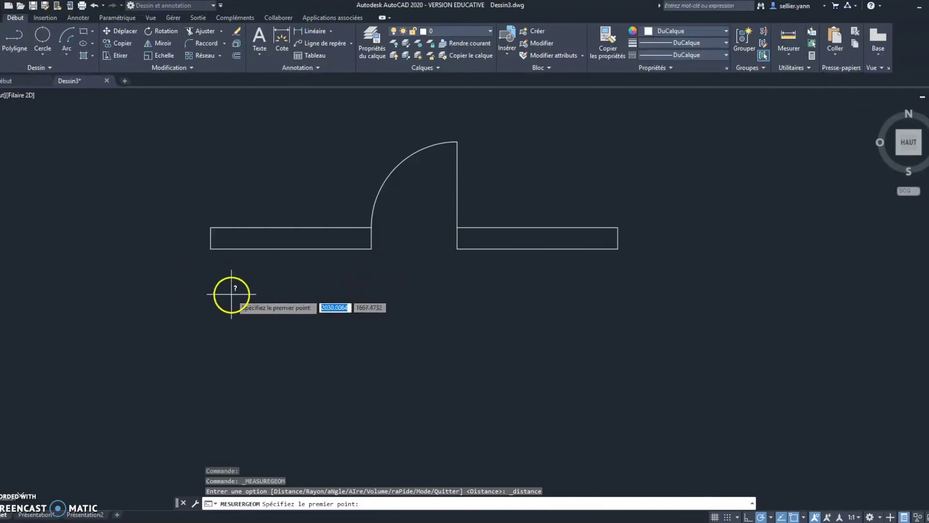
pyautogui.click(211, 249)
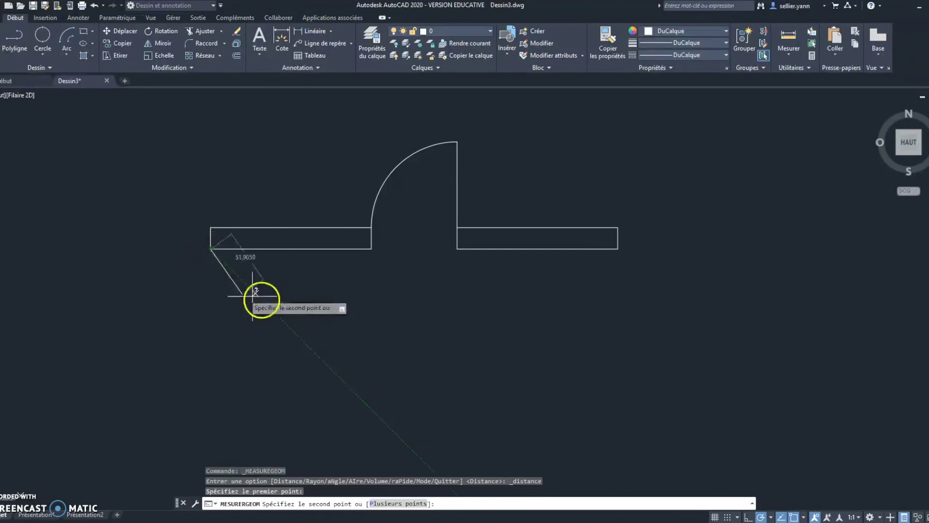
pyautogui.click(372, 248)
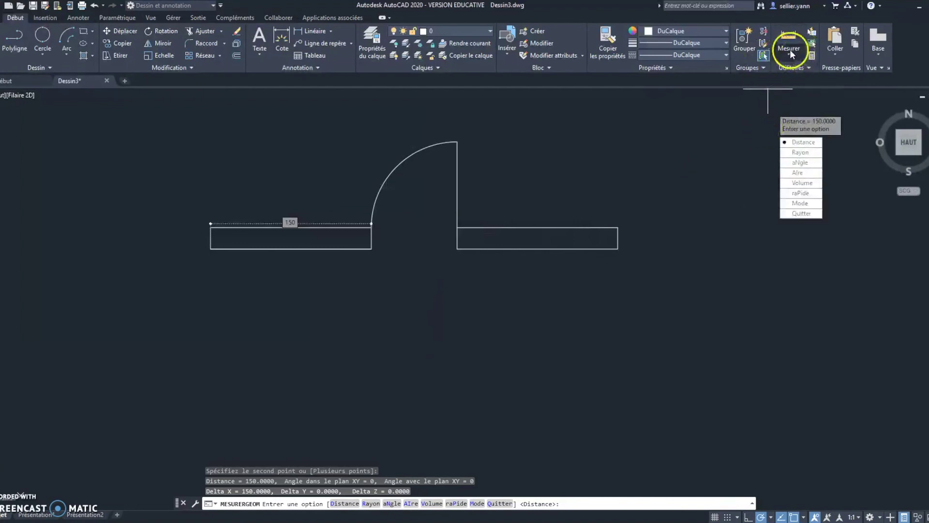
pyautogui.press('Escape')
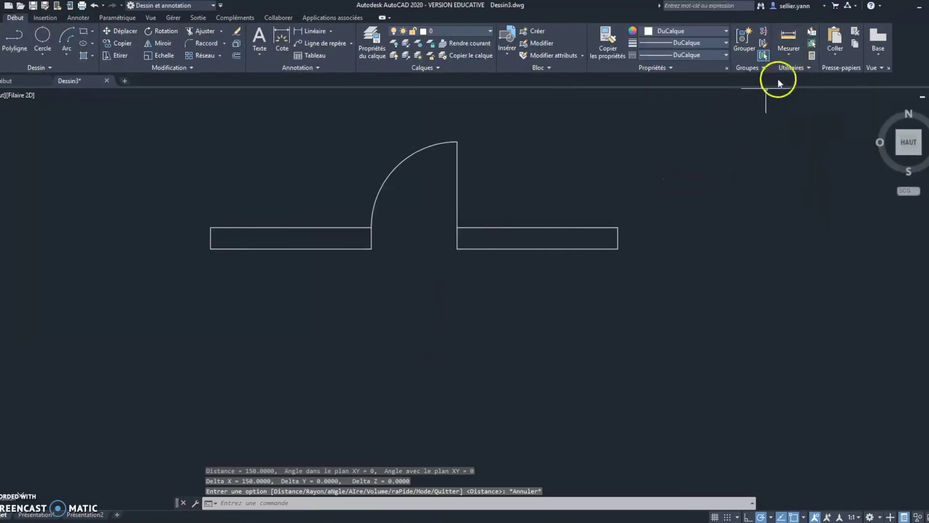
# Measure the door arc's radius as 80 (diameter 160), cancelling a follow-up distance pick
pyautogui.click(793, 53)
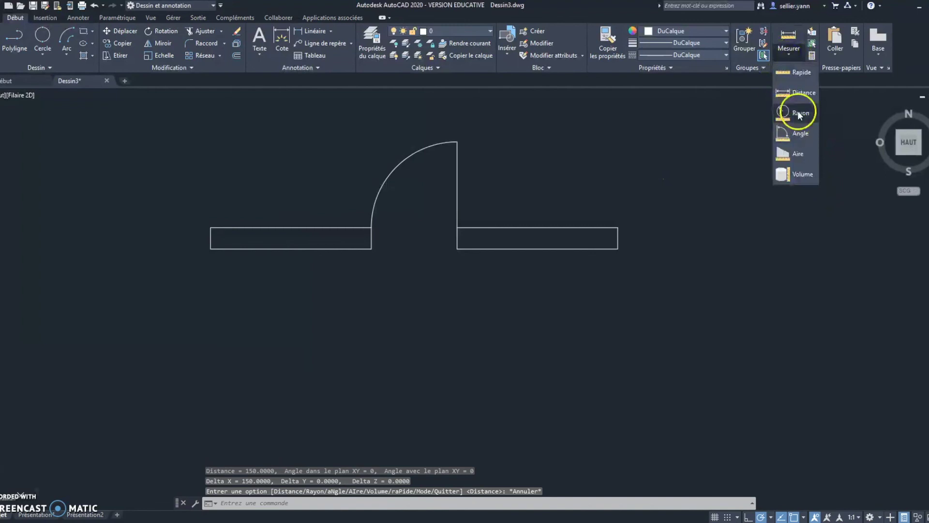
pyautogui.click(788, 131)
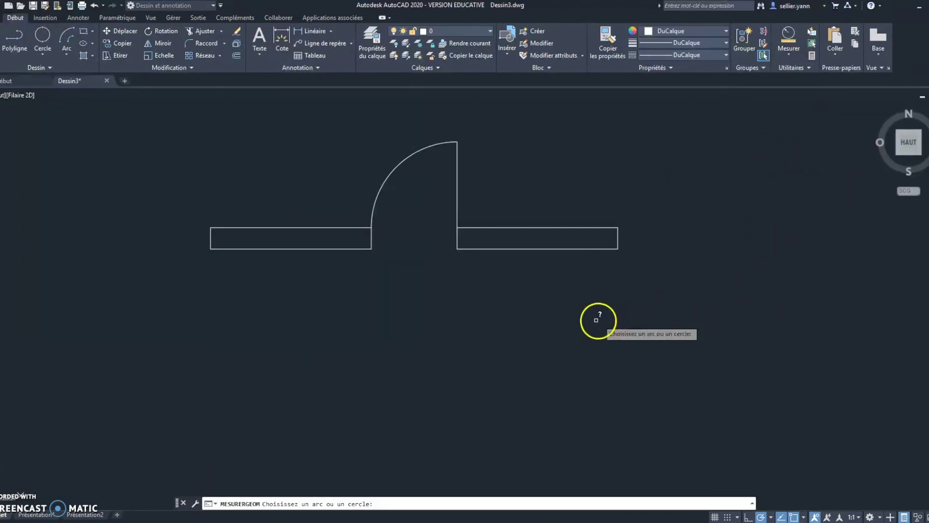
pyautogui.click(392, 172)
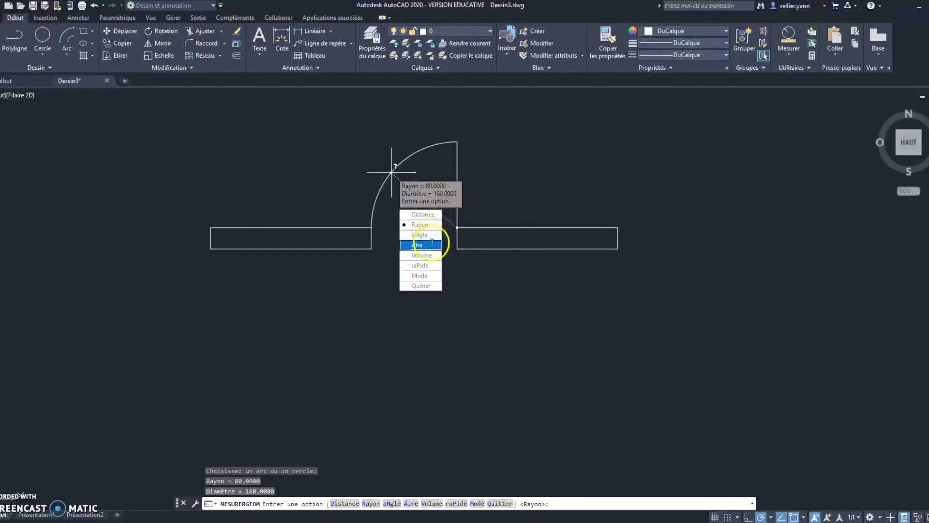
pyautogui.click(421, 214)
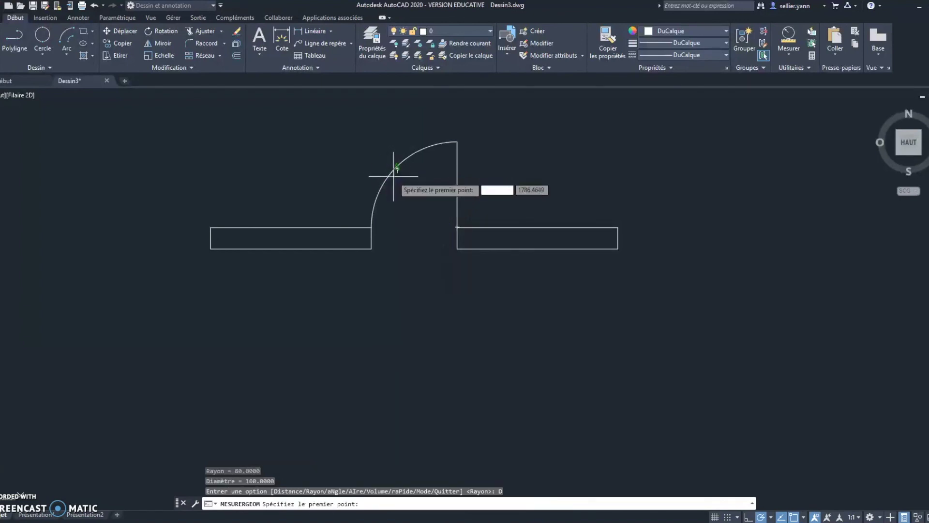
pyautogui.click(395, 169)
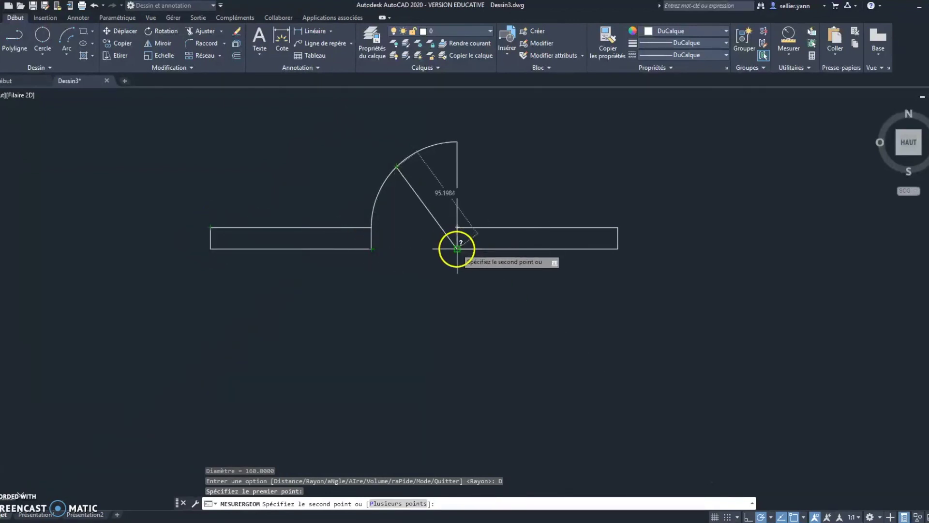
pyautogui.press('Escape')
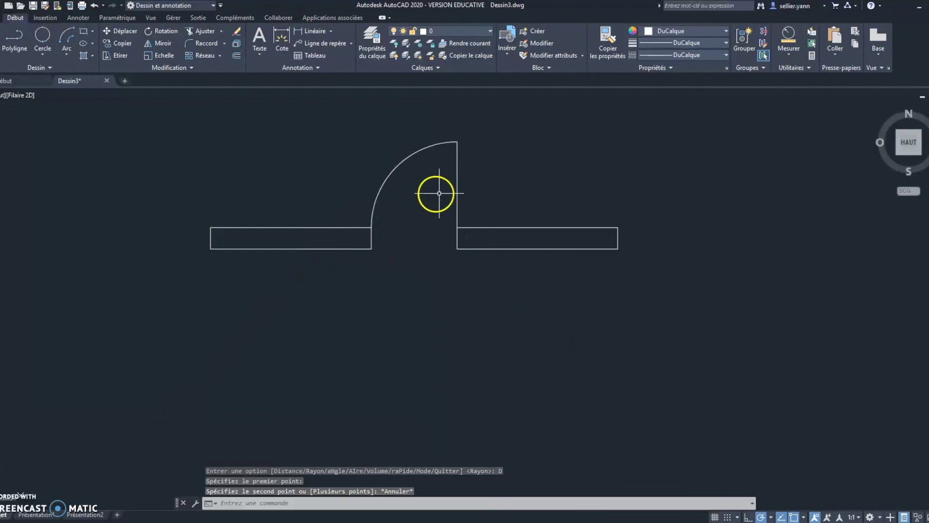
pyautogui.click(789, 51)
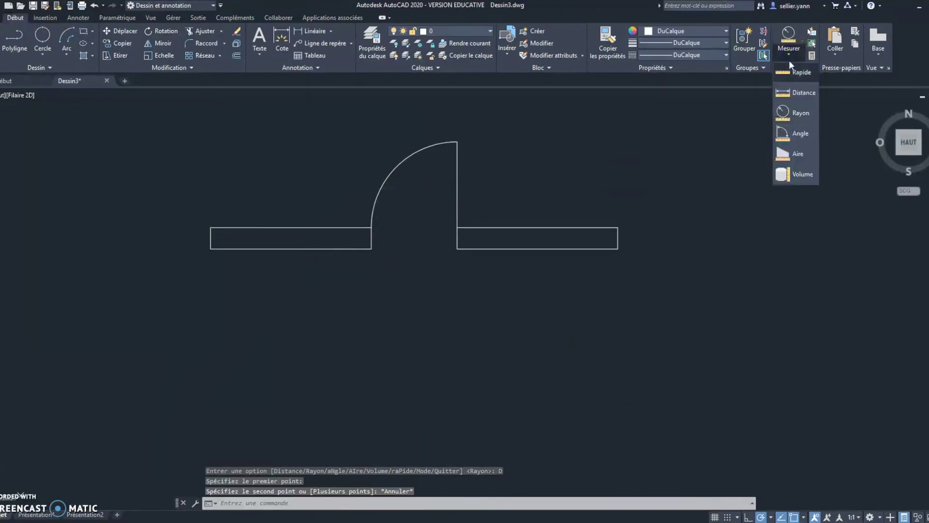
# Measure the door arc's sweep angle, reading 90°
pyautogui.click(800, 135)
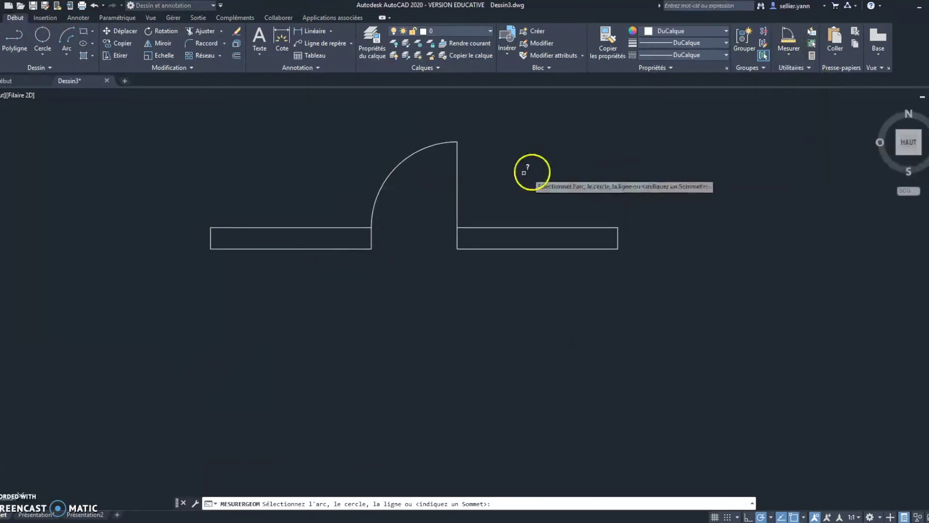
pyautogui.click(397, 165)
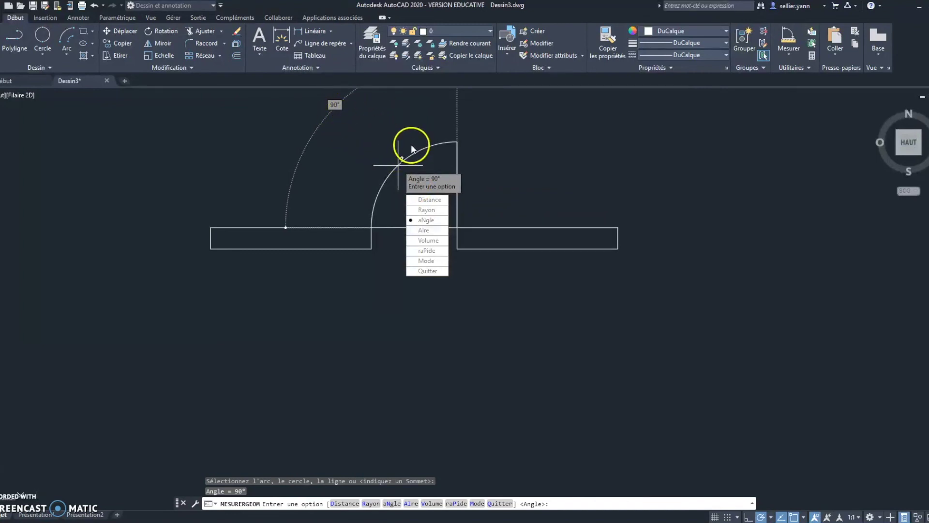
pyautogui.press('Escape')
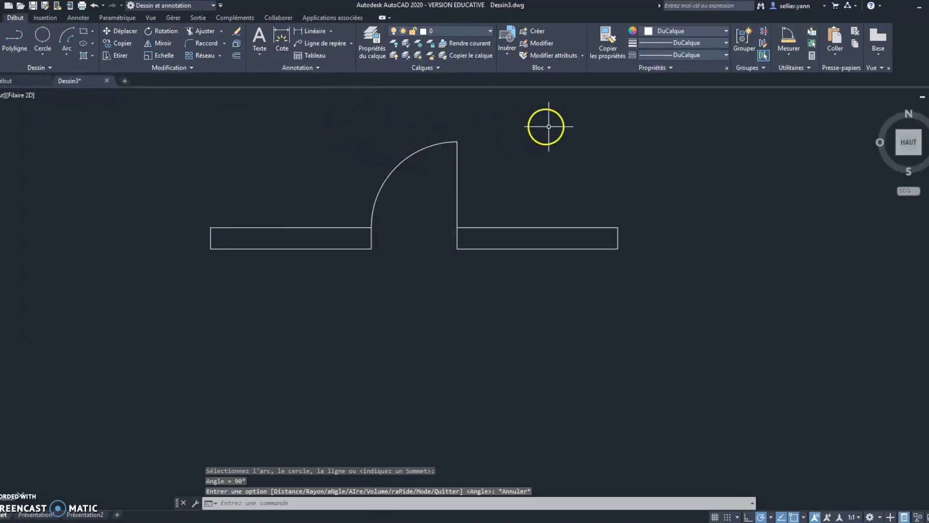
pyautogui.click(786, 51)
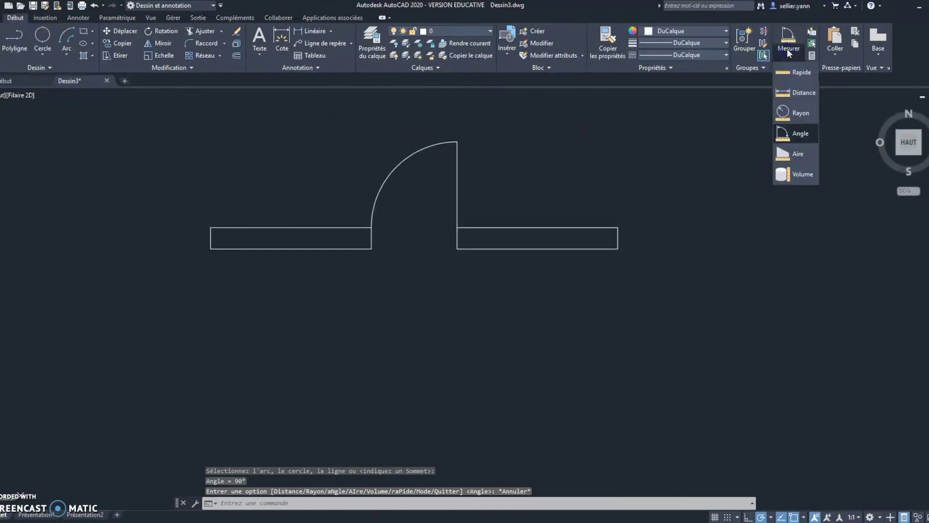
# Trace the left rectangle's four corners to read area 3000 and perimeter 340
pyautogui.click(800, 153)
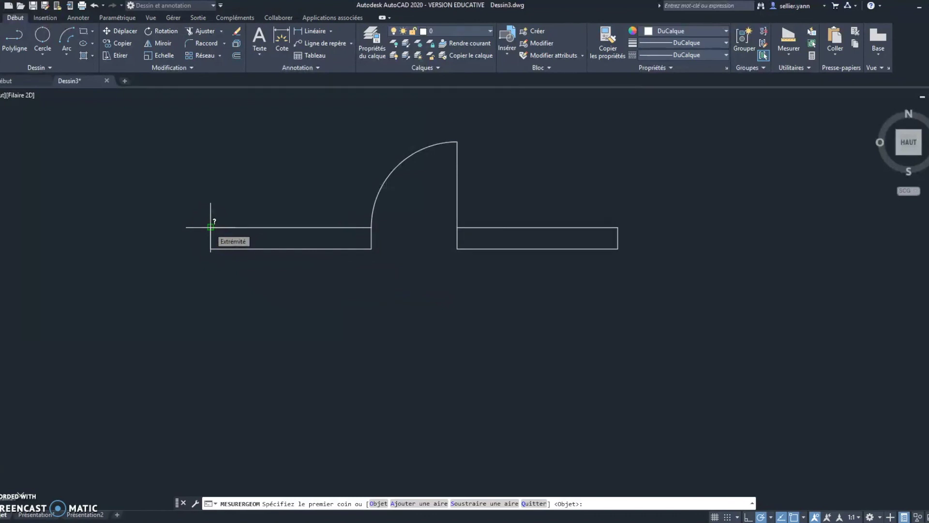
pyautogui.click(210, 227)
pyautogui.click(371, 226)
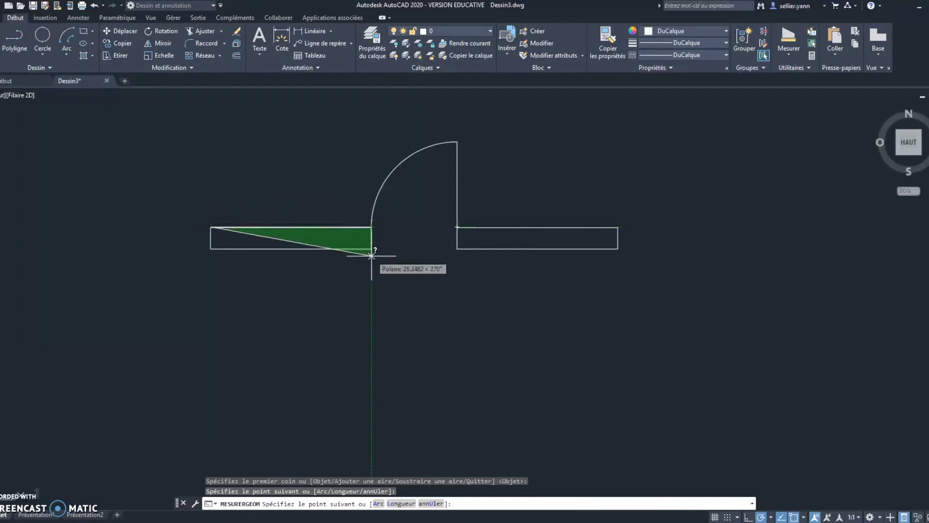
pyautogui.click(371, 248)
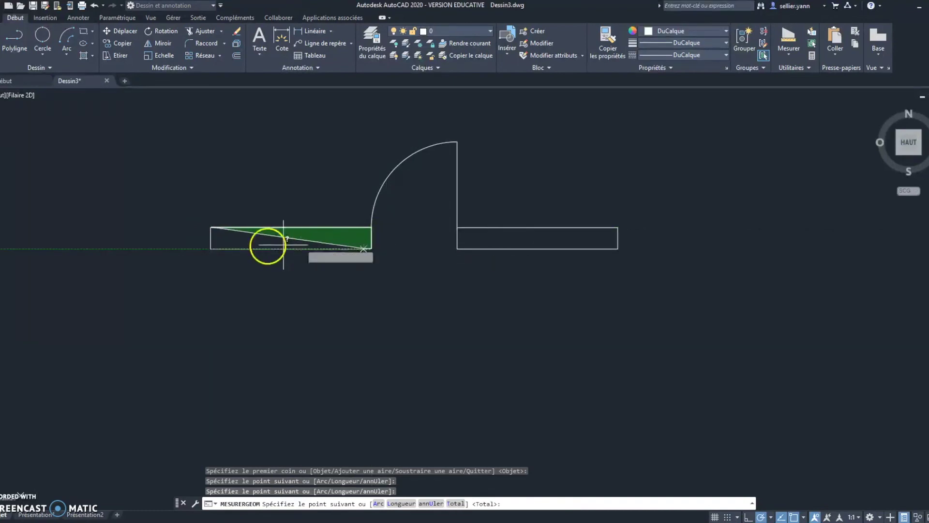
pyautogui.click(211, 249)
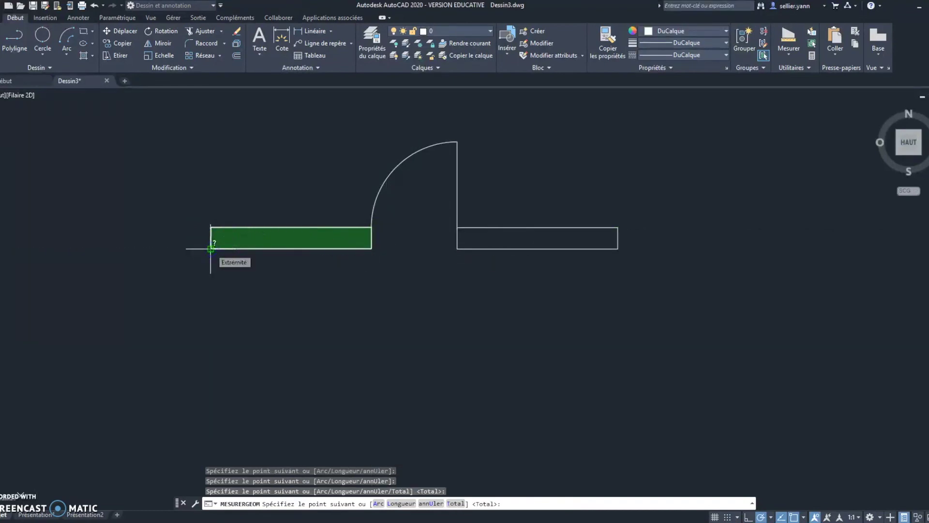
pyautogui.moveTo(209, 235)
pyautogui.mouseDown()
pyautogui.moveTo(211, 227)
pyautogui.moveTo(210, 248)
pyautogui.mouseUp()
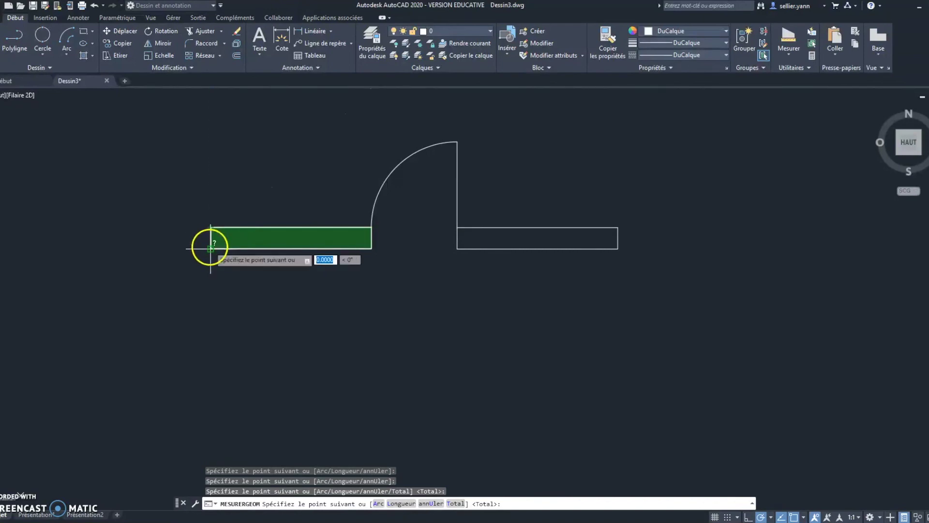
pyautogui.press('Return')
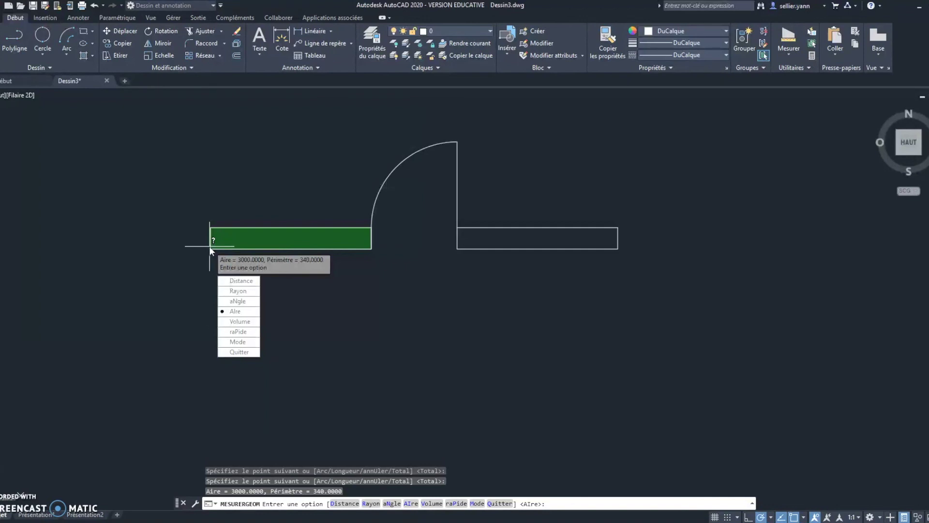
pyautogui.press('Escape')
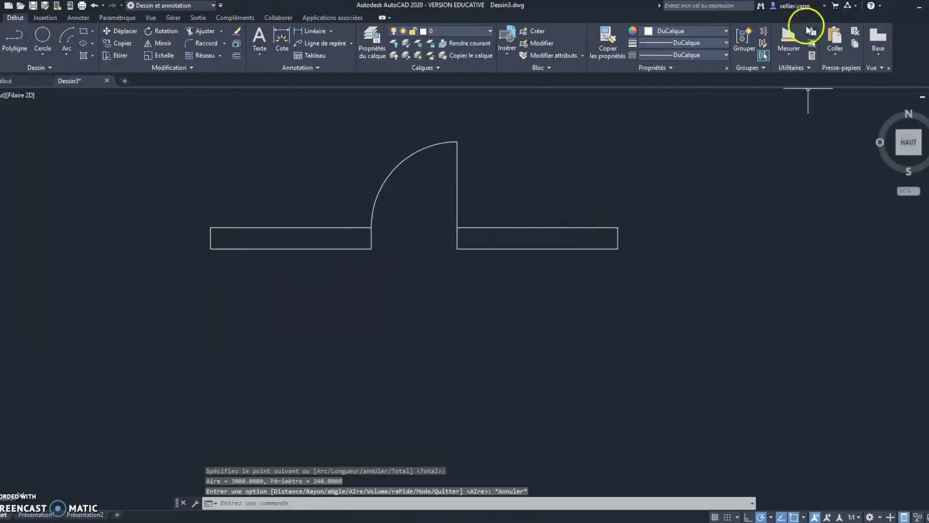
pyautogui.click(795, 51)
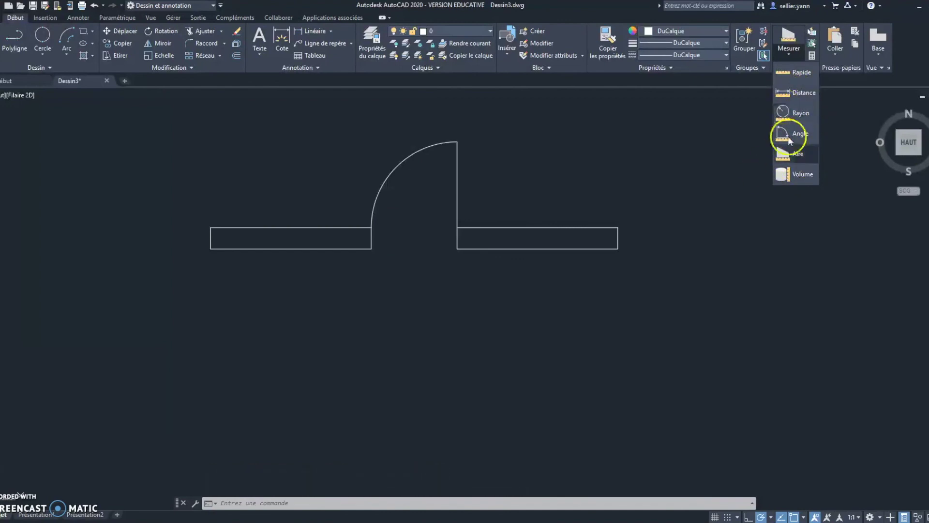
pyautogui.click(791, 49)
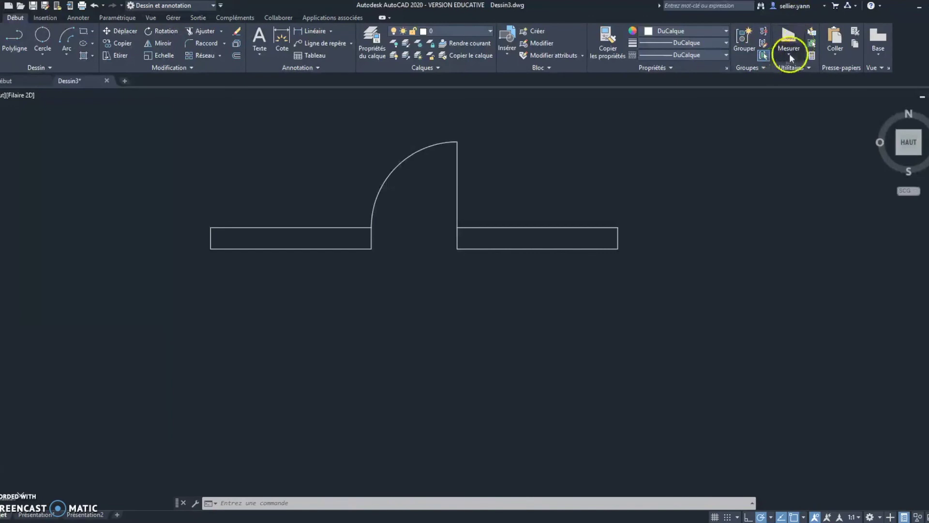